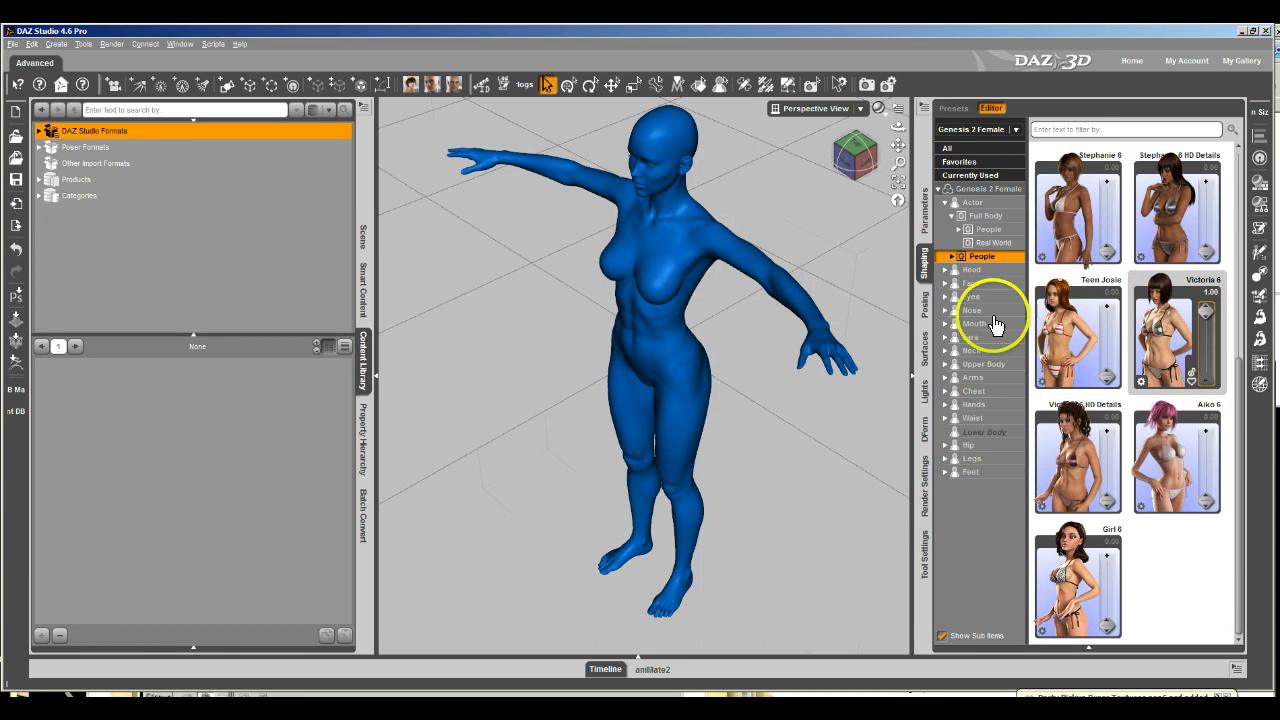
Select the figure's left forearm and bend it to about -105 degrees
left_click(785, 288)
left_click(925, 302)
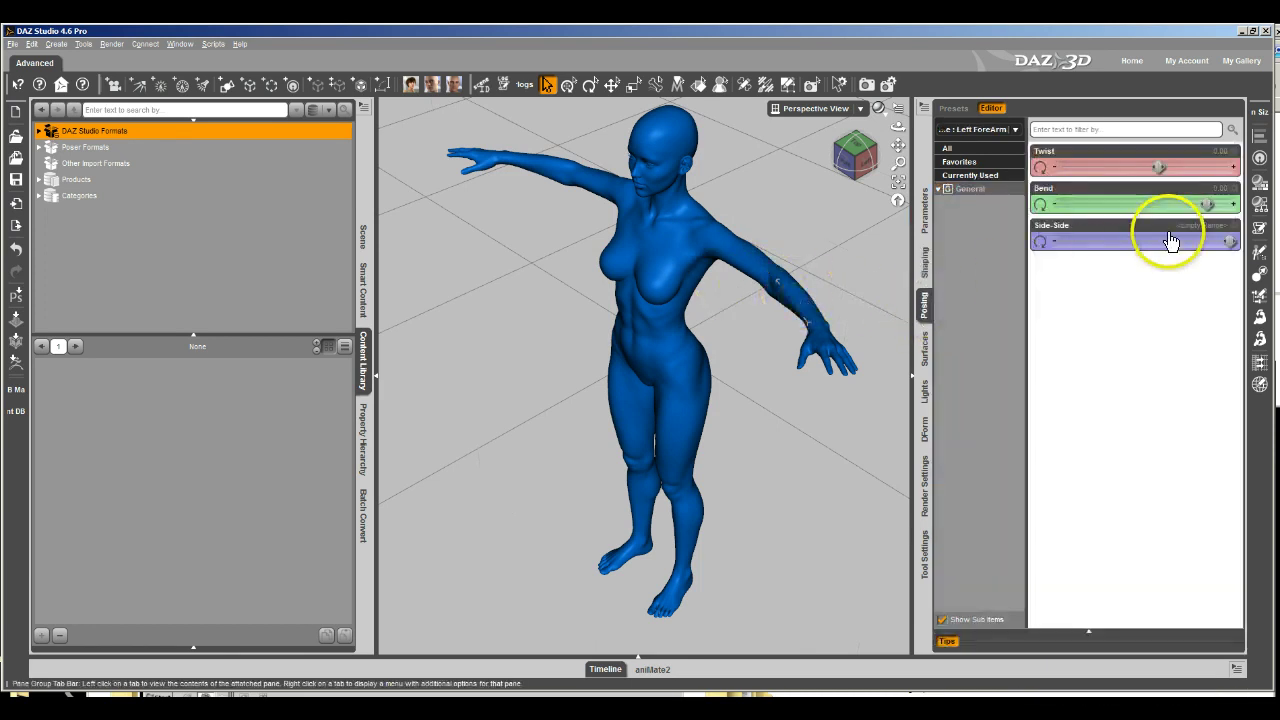
left_click_drag(1207, 205, 1089, 204)
Show the currently used parameters of the left forearm and of the whole Genesis 2 Female figure, and examine the active morphs
left_click(926, 237)
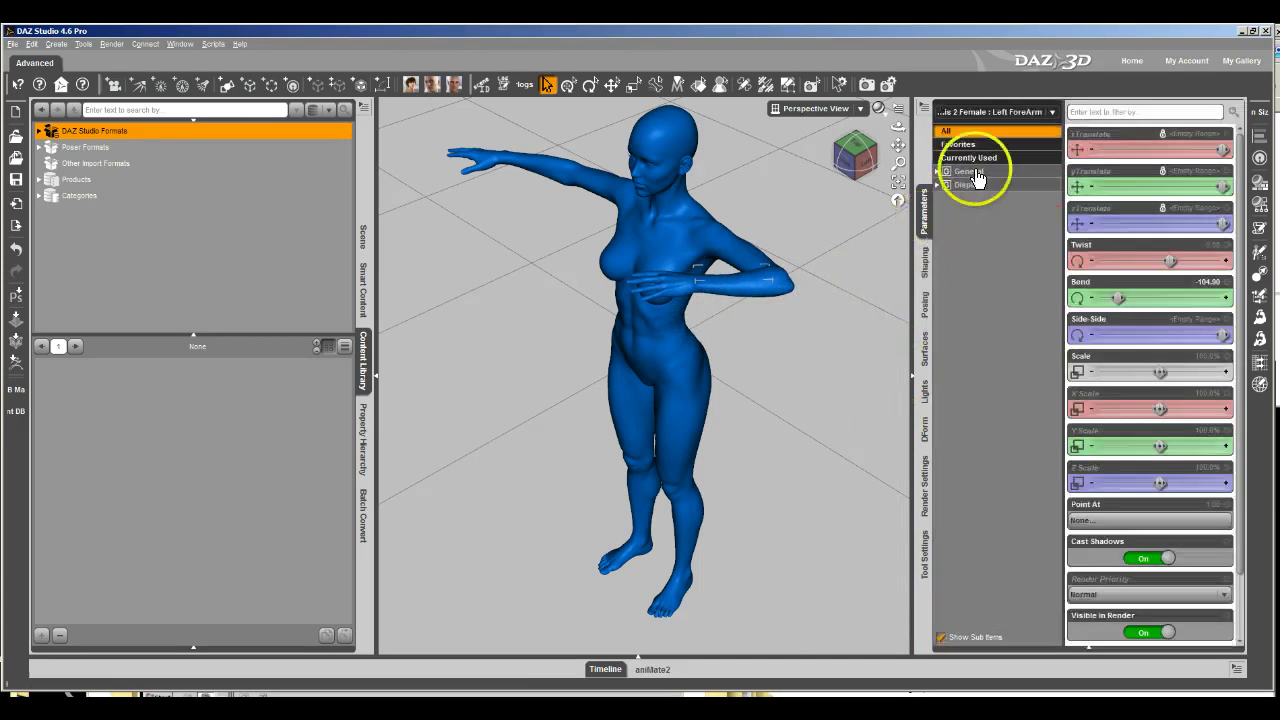
left_click(970, 160)
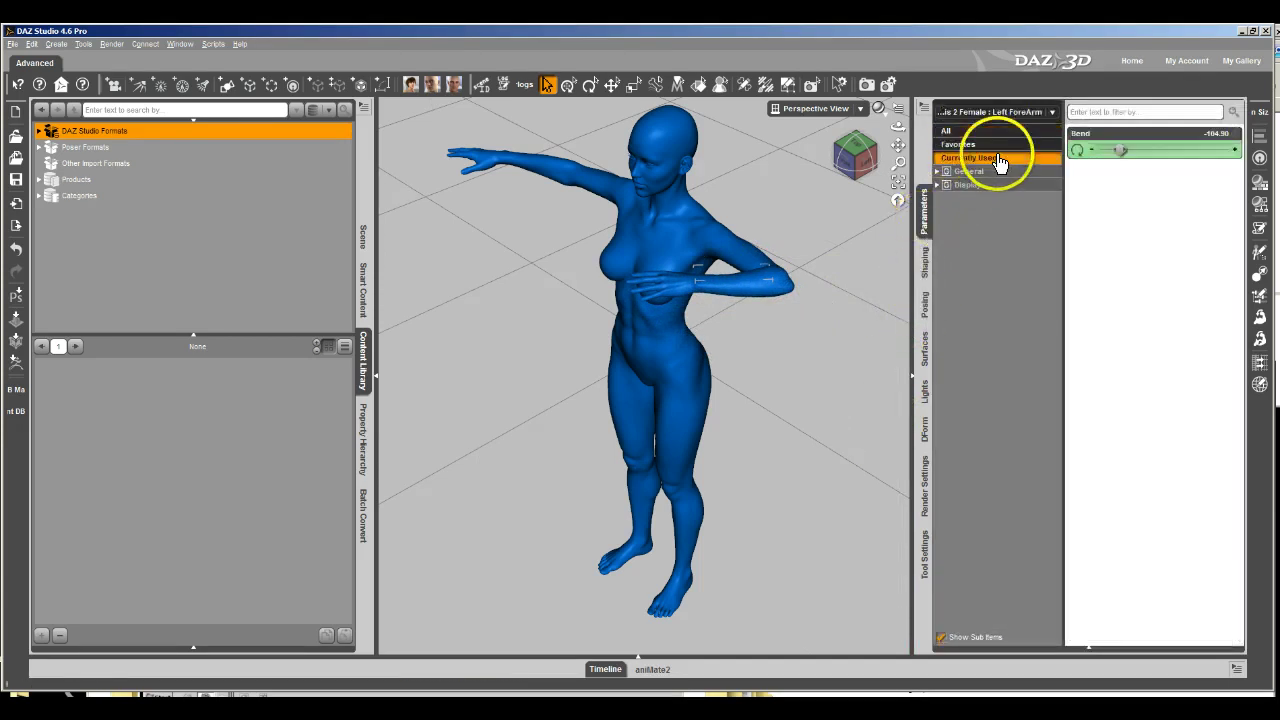
left_click(734, 293)
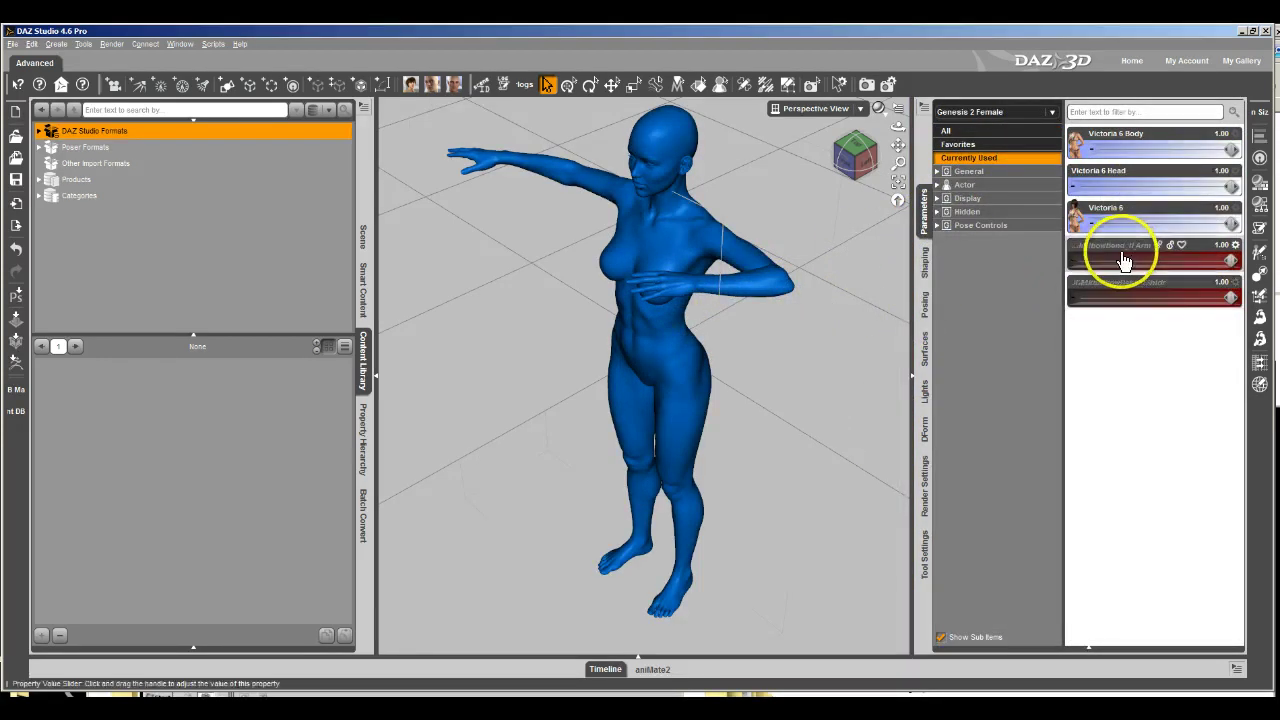
mouse_move(1232, 225)
left_mouse_down()
mouse_move(1154, 229)
mouse_move(1246, 234)
left_mouse_up()
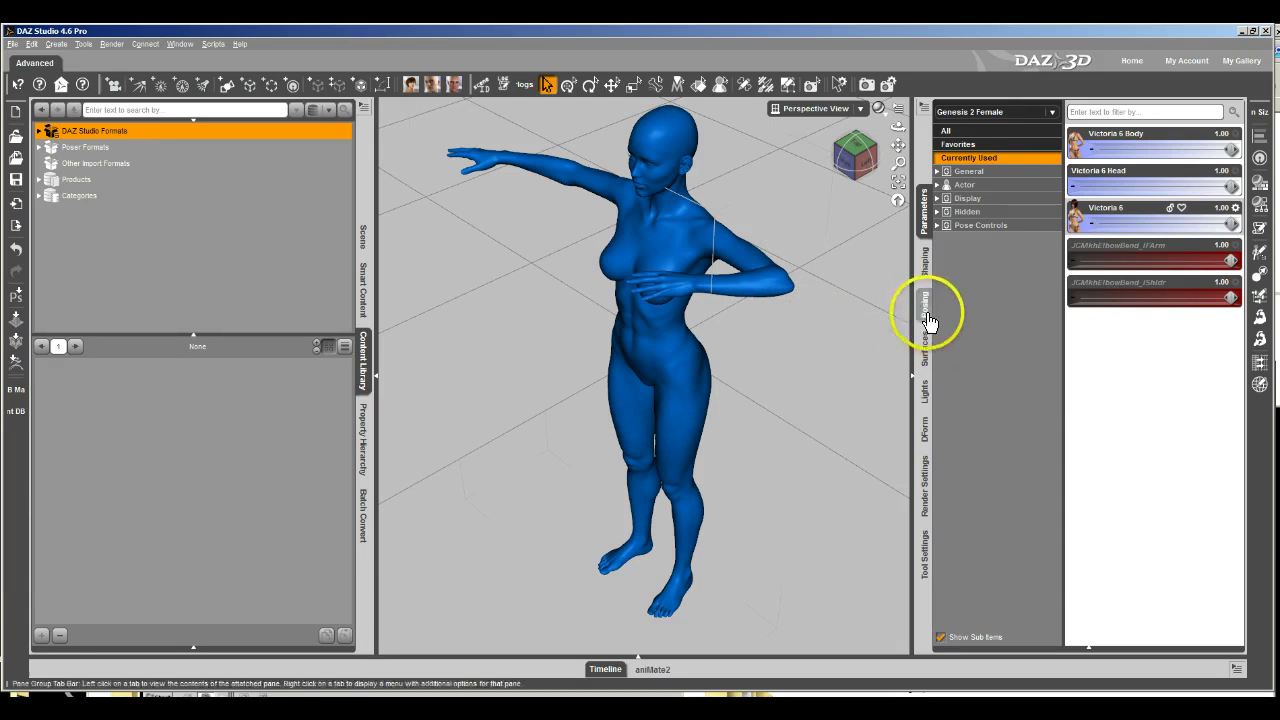
Filter all Genesis 2 Female parameters by CMkh and look through the list of matching corrective morphs
left_click(979, 133)
left_click(1113, 111)
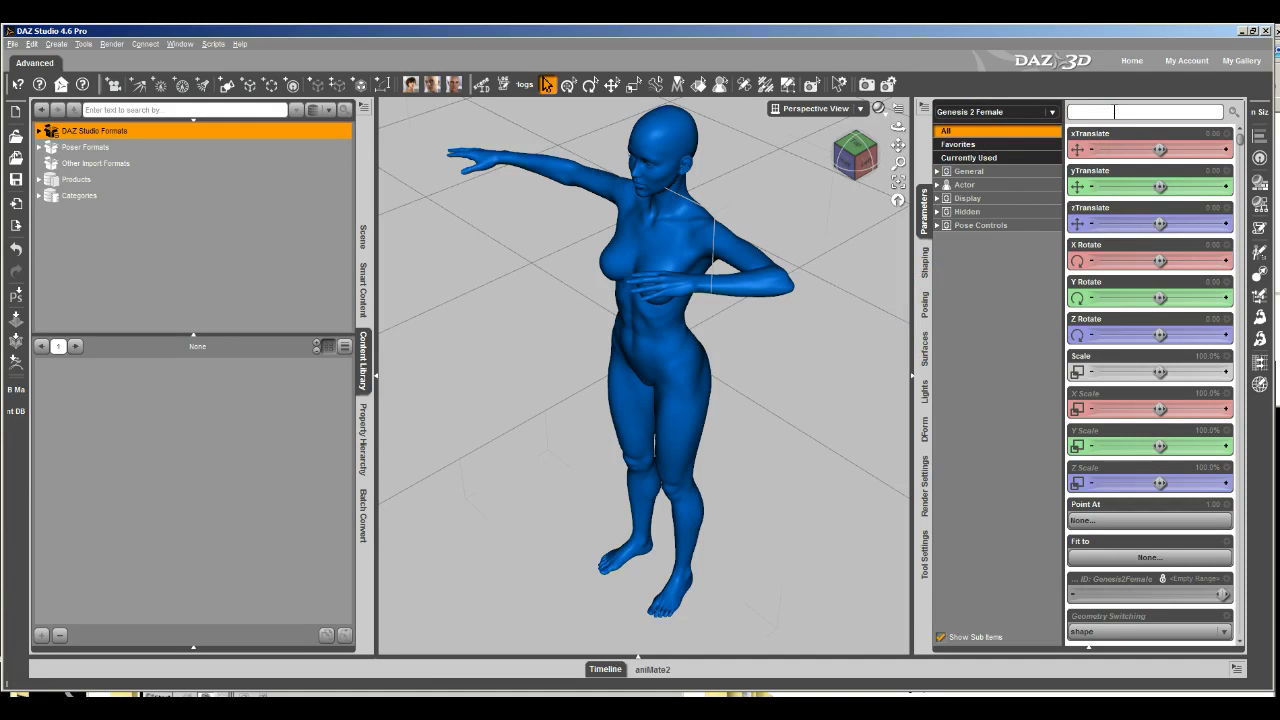
type("CMN")
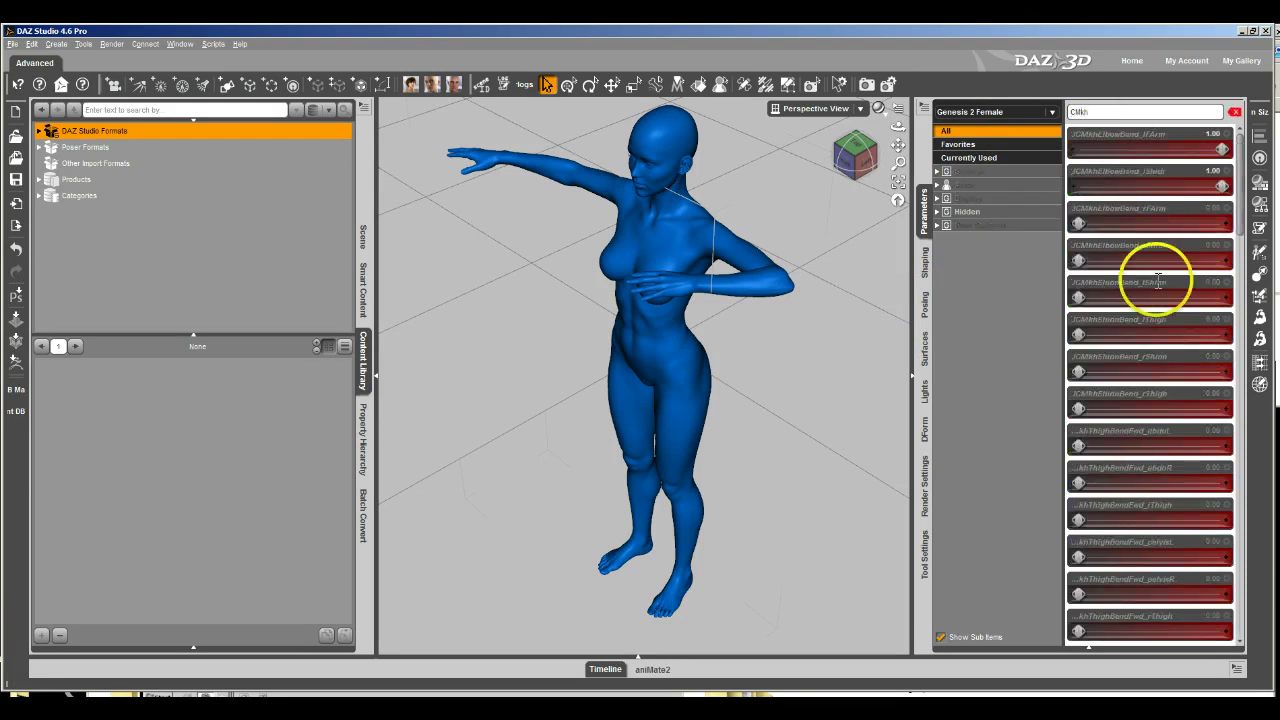
scroll(1150, 390, "down", 5)
scroll(1150, 387, "down", 5)
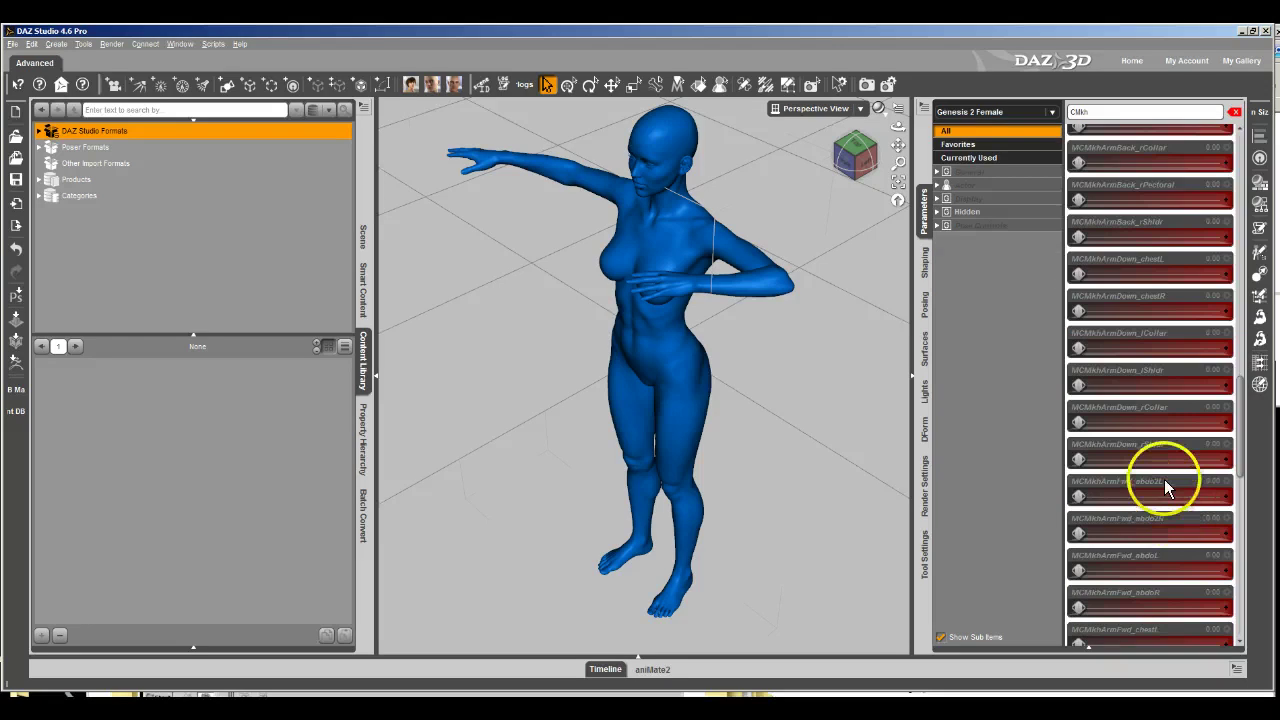
scroll(1153, 437, "up", 10)
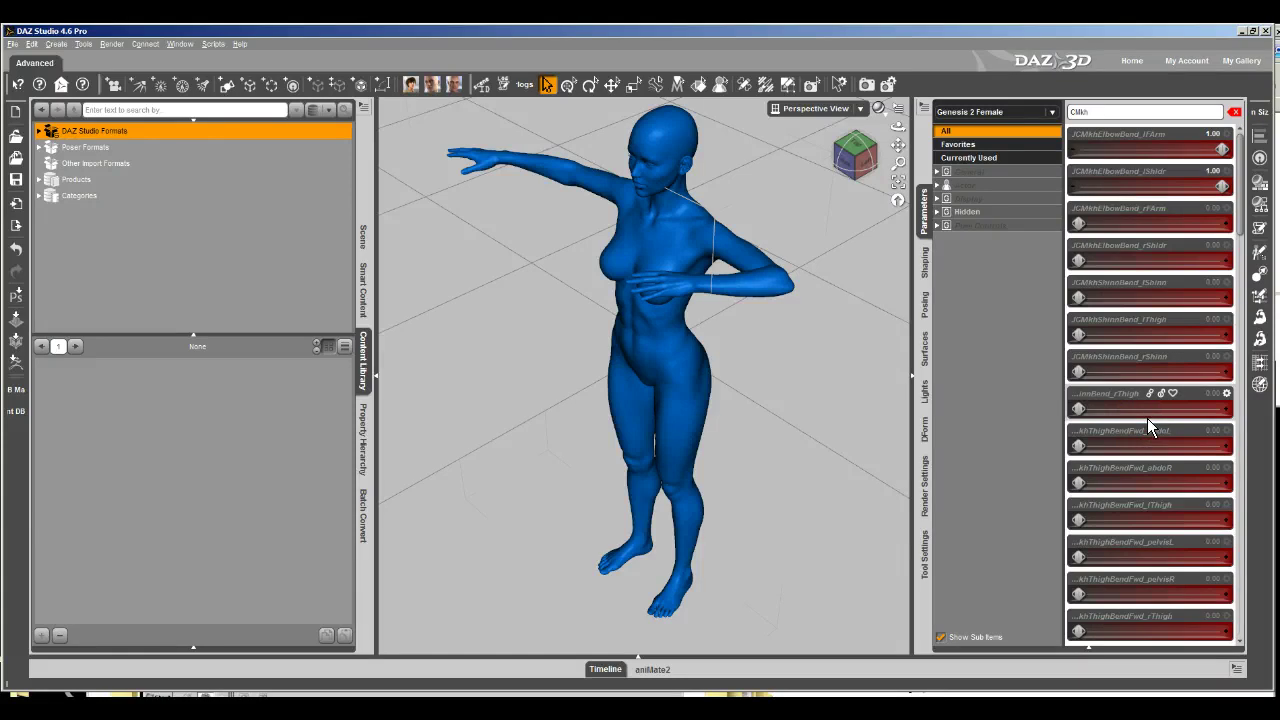
Clear the CMkh parameter filter and undo the left forearm's bend along with the figure's Victoria 6 shape
left_click(1151, 400)
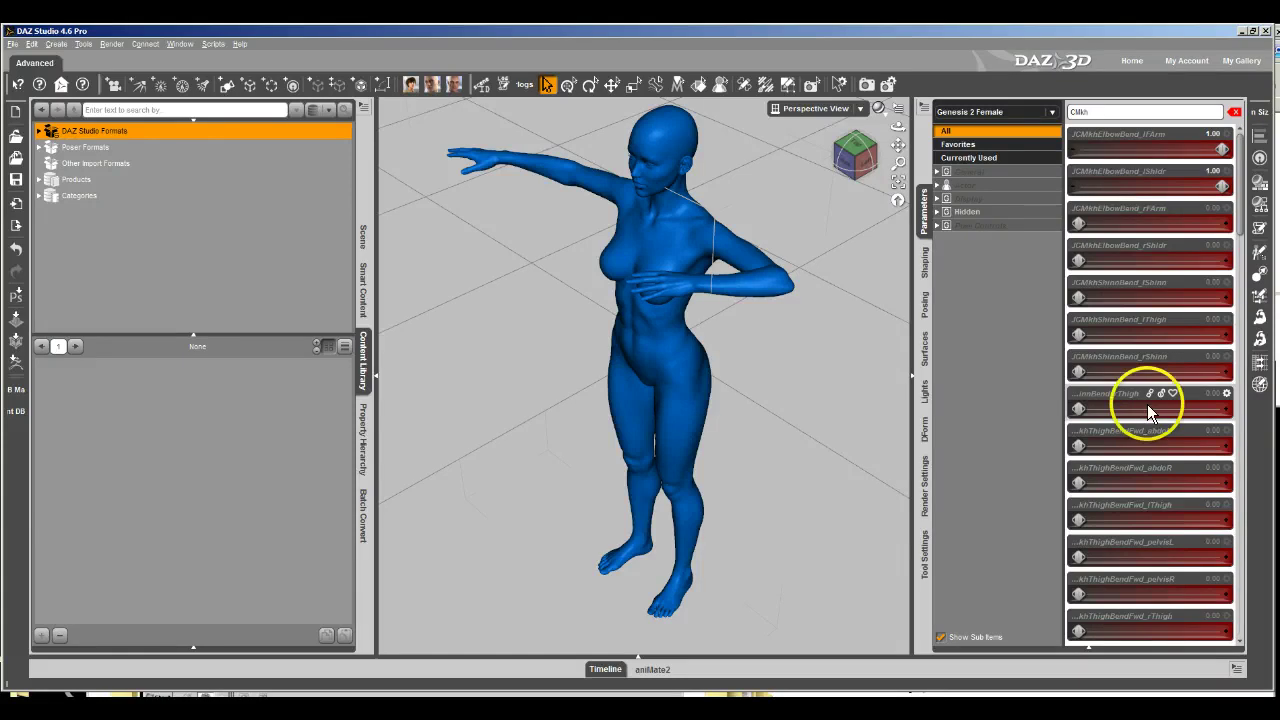
double_click(1131, 114)
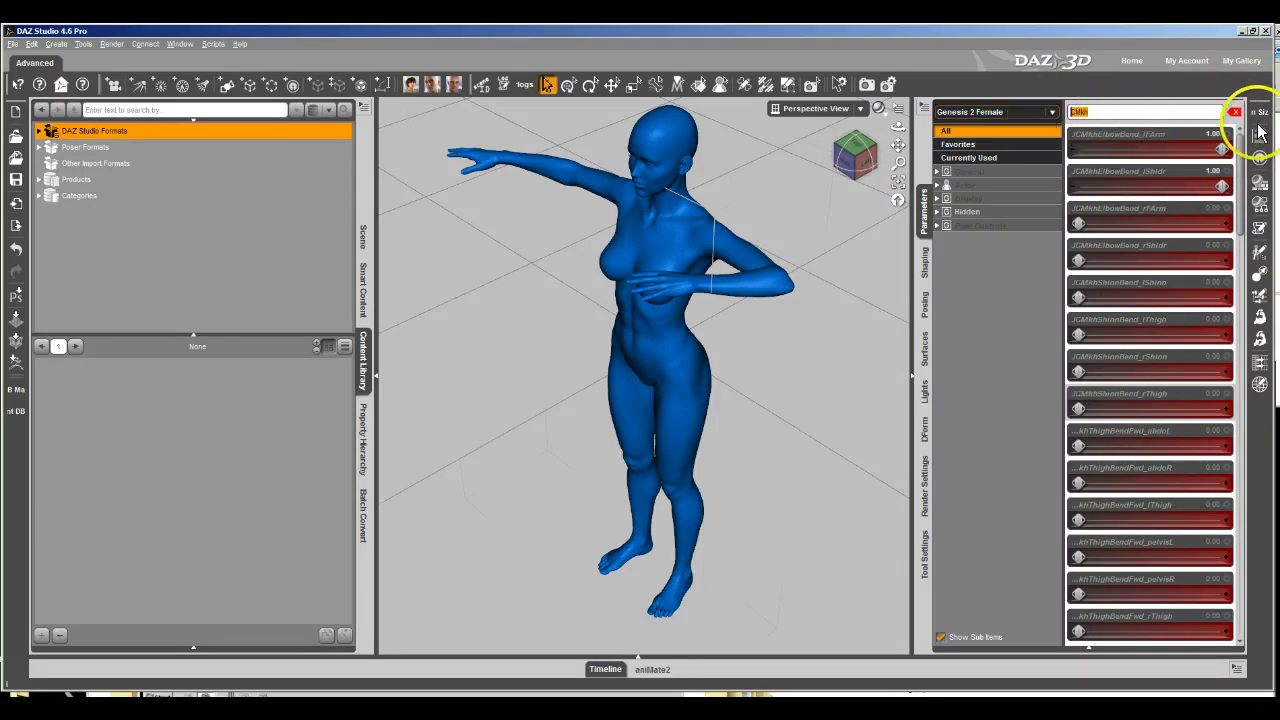
left_click(1212, 134)
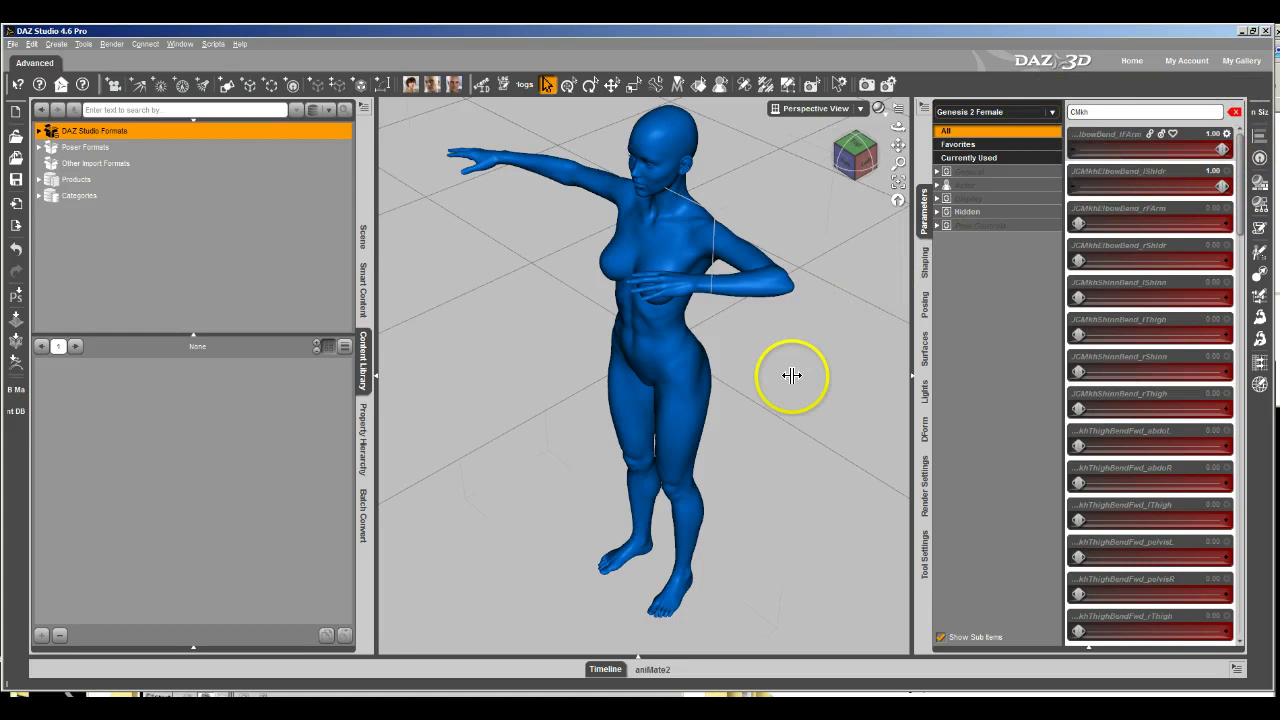
left_click(1235, 112)
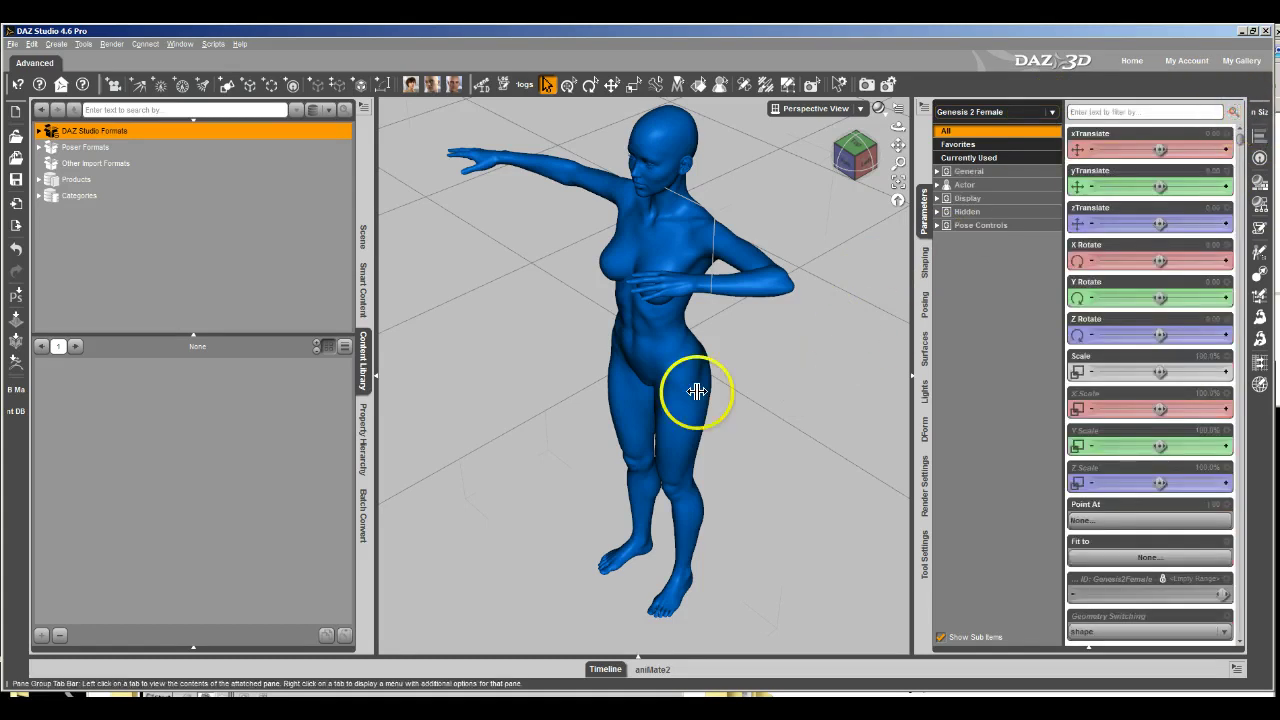
left_click(626, 396)
key("ctrl+z")
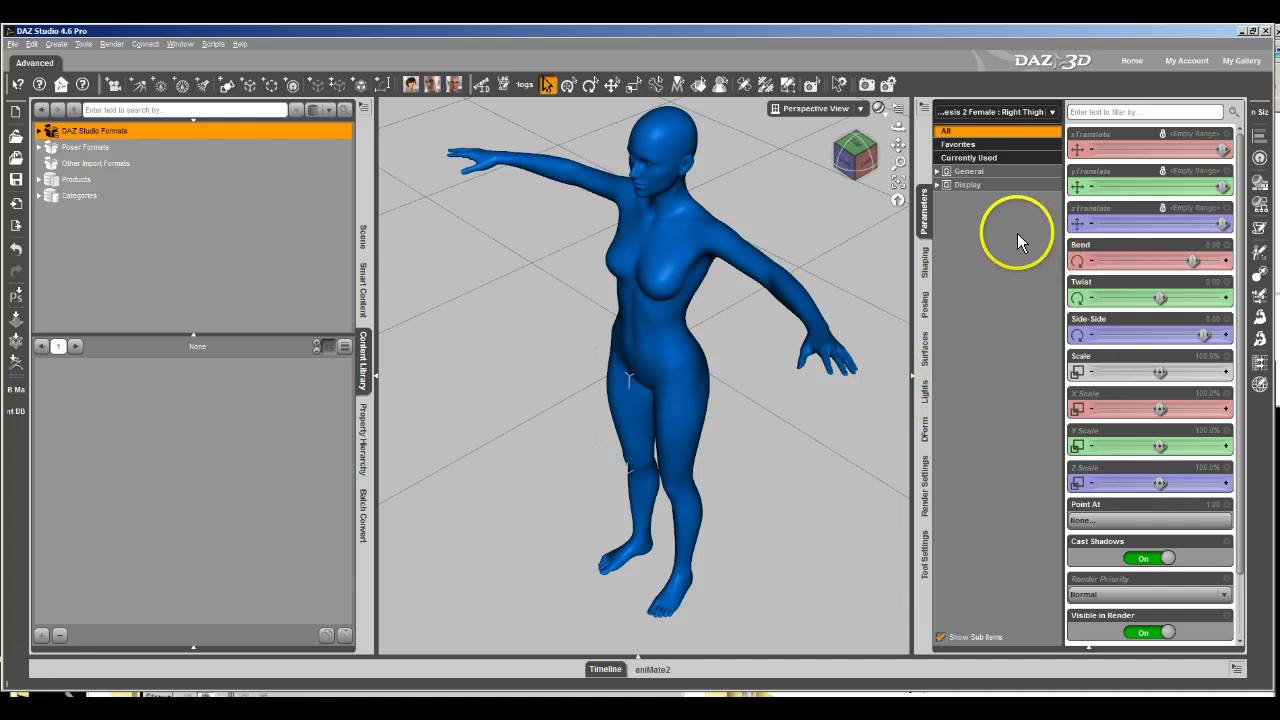
Show the Genesis 2 Female parameters under Actor/Full Body/Real World and switch them to edit mode
double_click(968, 172)
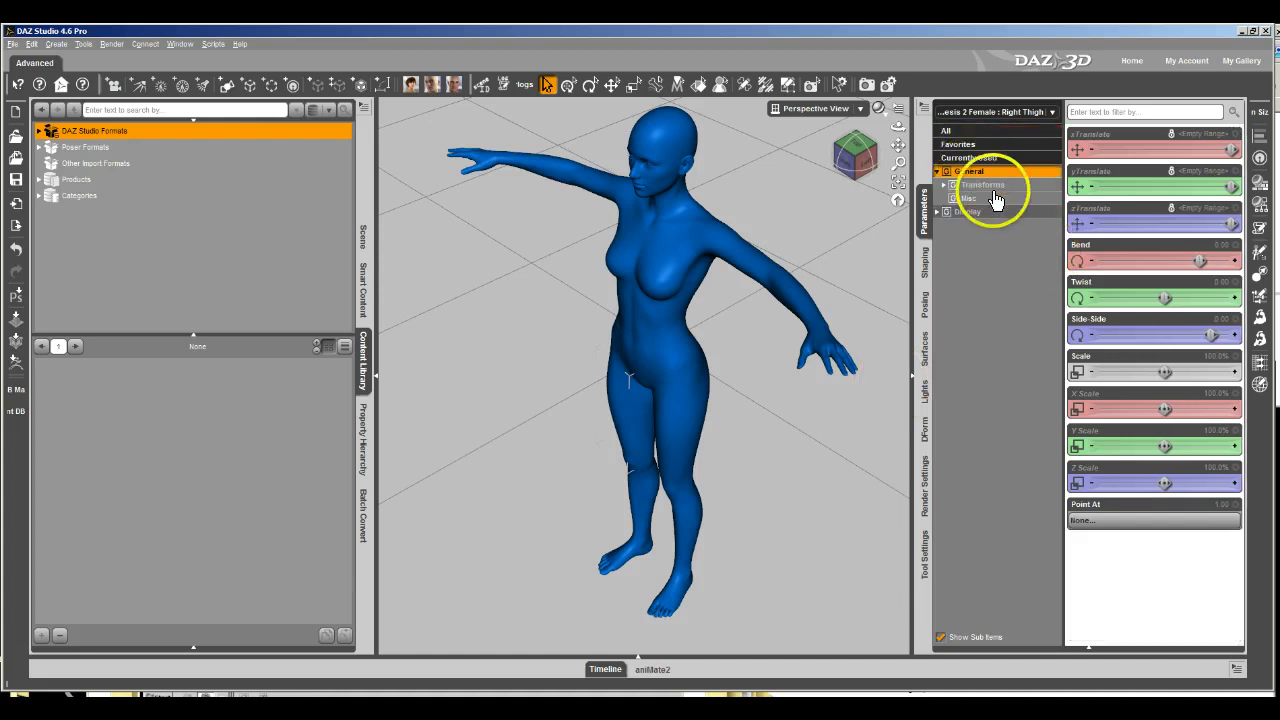
double_click(750, 251)
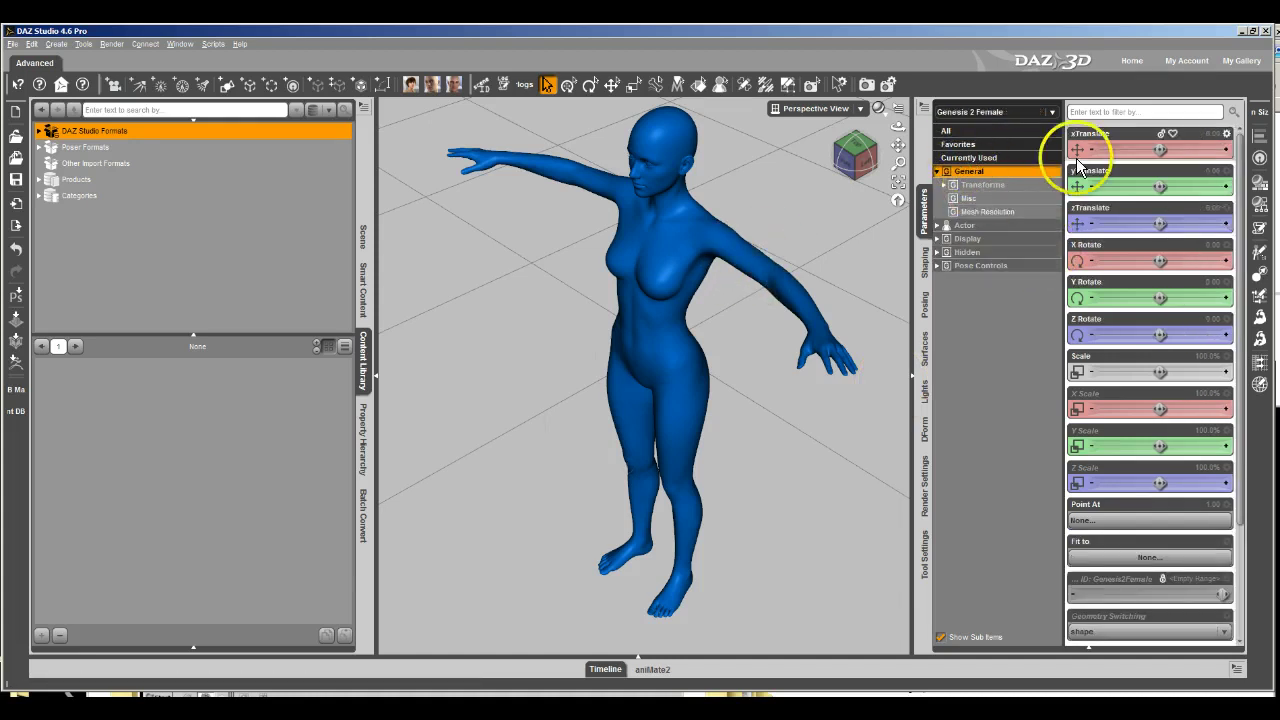
double_click(990, 225)
left_click(996, 241)
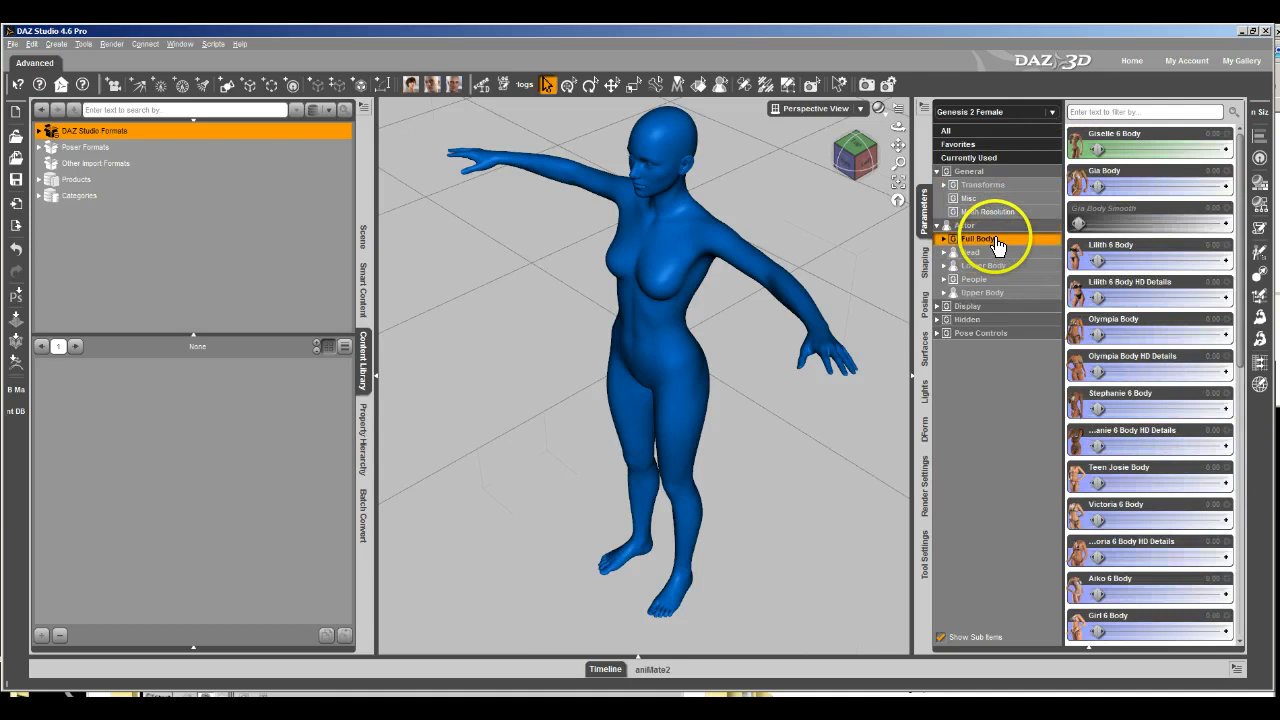
left_click(1004, 267)
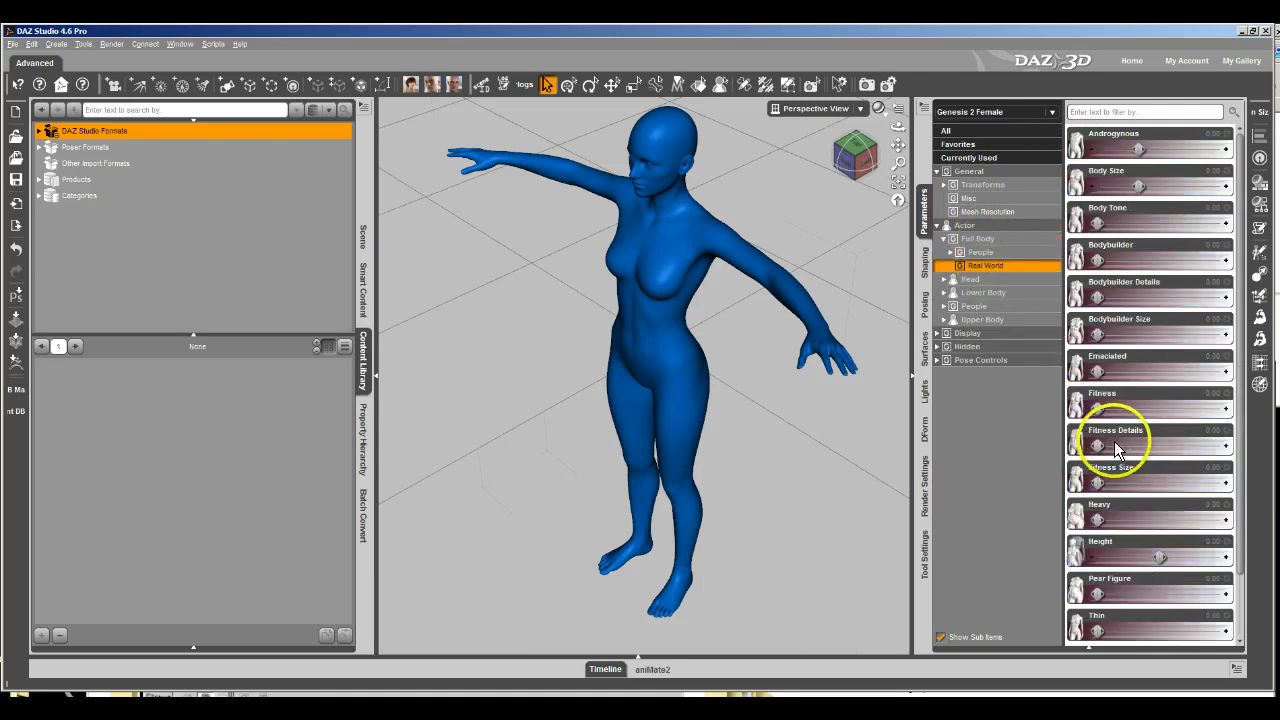
scroll(1110, 480, "down", 2)
right_click(1105, 510)
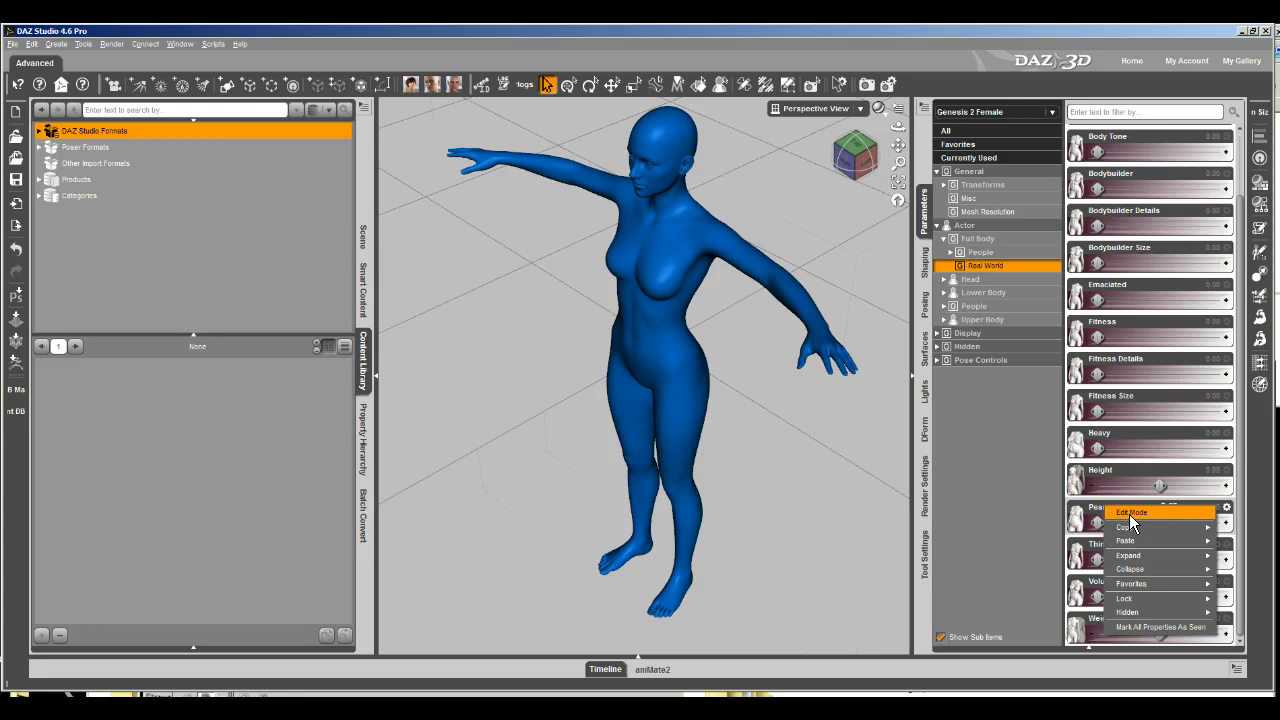
left_click(1130, 516)
Start a new property in the Real World group and name it CTRLUltimateNaturalforV6, taking the name from the DSF file open in NoteTab
right_click(1118, 418)
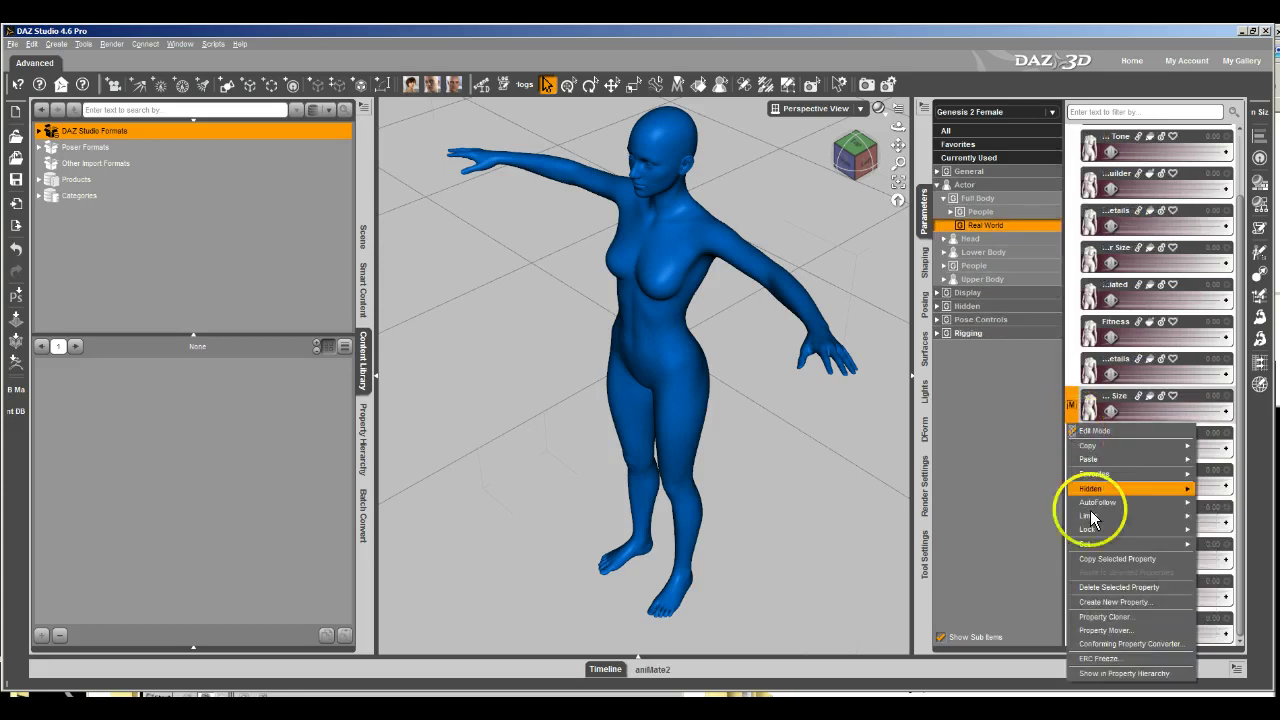
left_click(1108, 603)
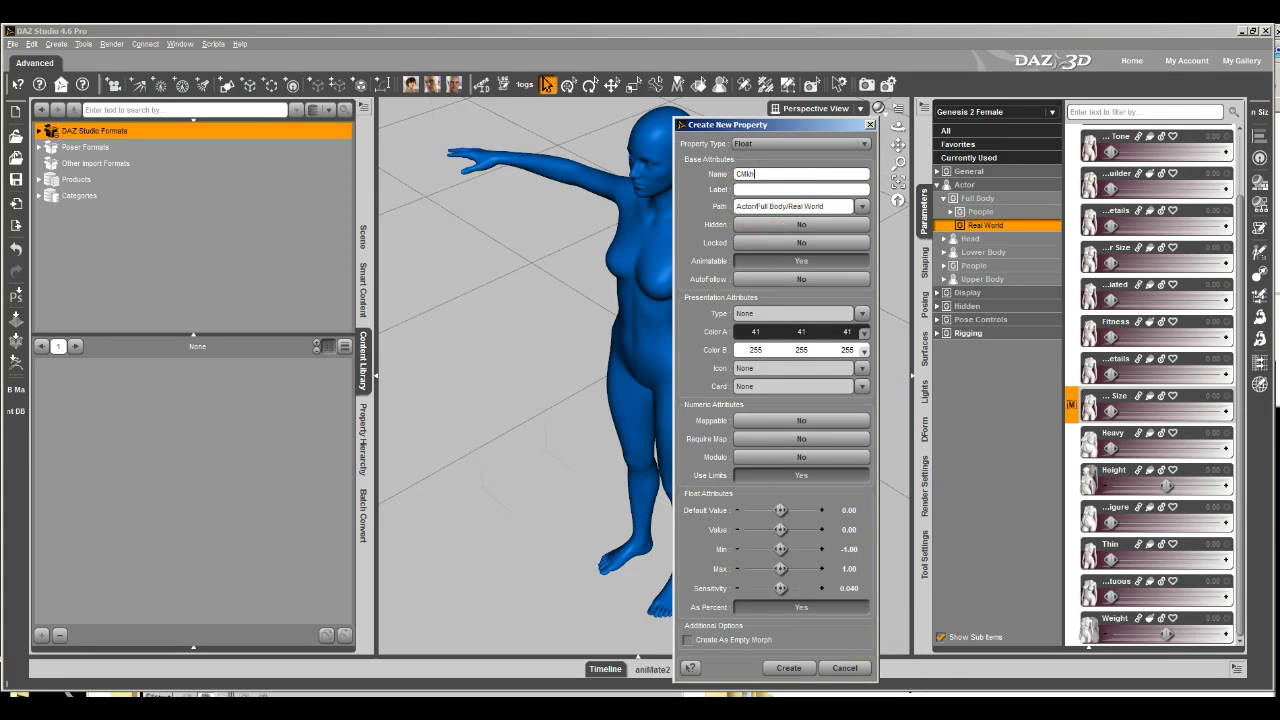
key("alt+Tab")
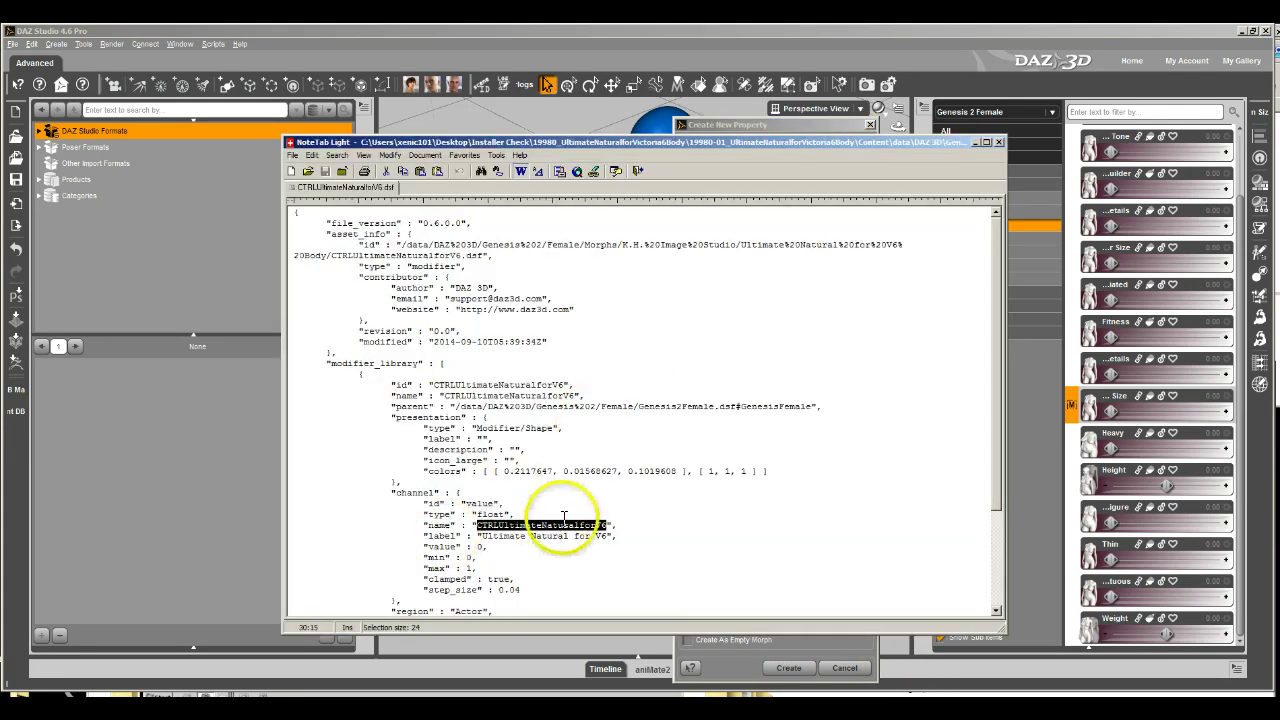
left_click(909, 40)
double_click(750, 174)
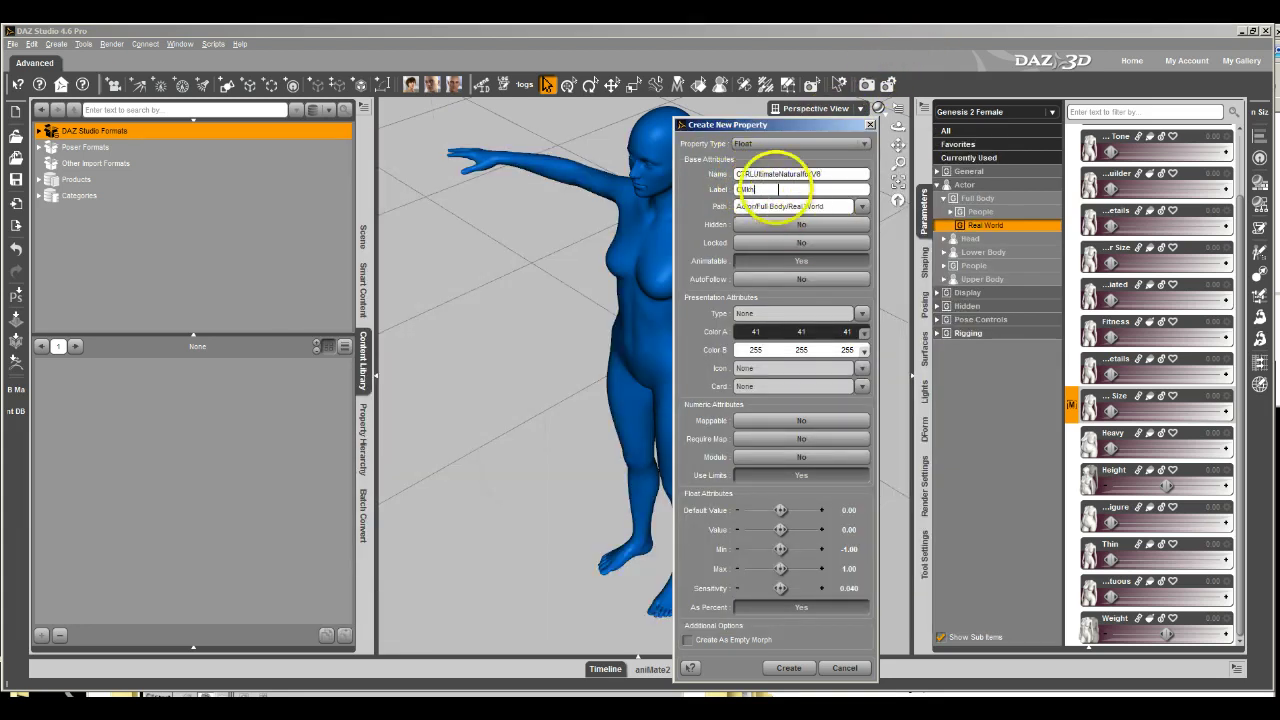
Label the new property Ultimate Natural for V6 and set its presentation type to Modifier/Shape
double_click(745, 189)
type("CTRLUltimateNaturalforV6")
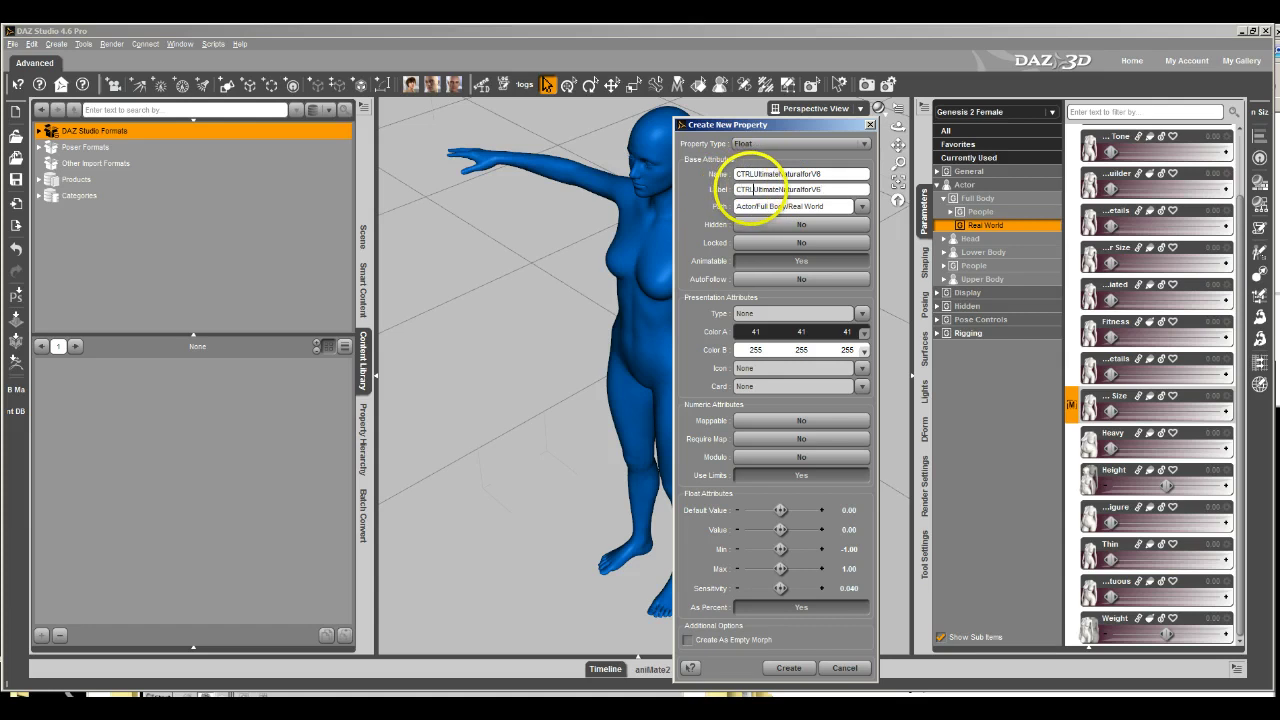
key("BackSpace")
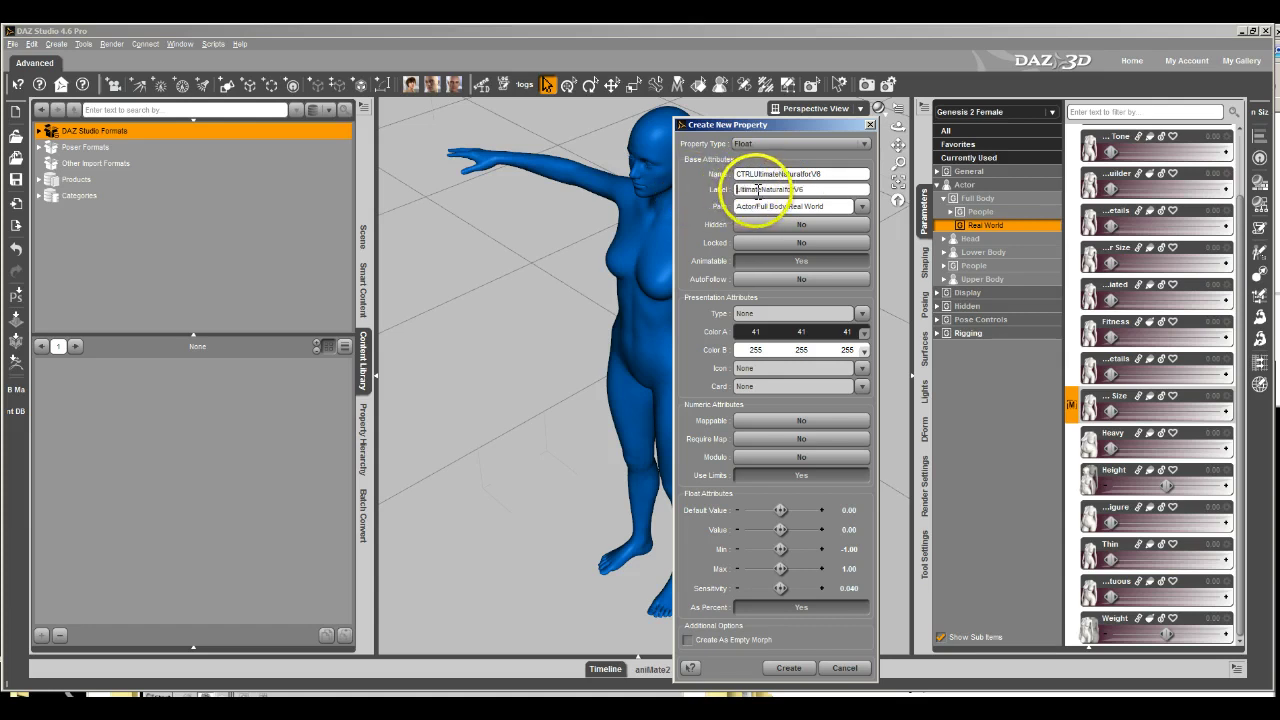
left_click(763, 189)
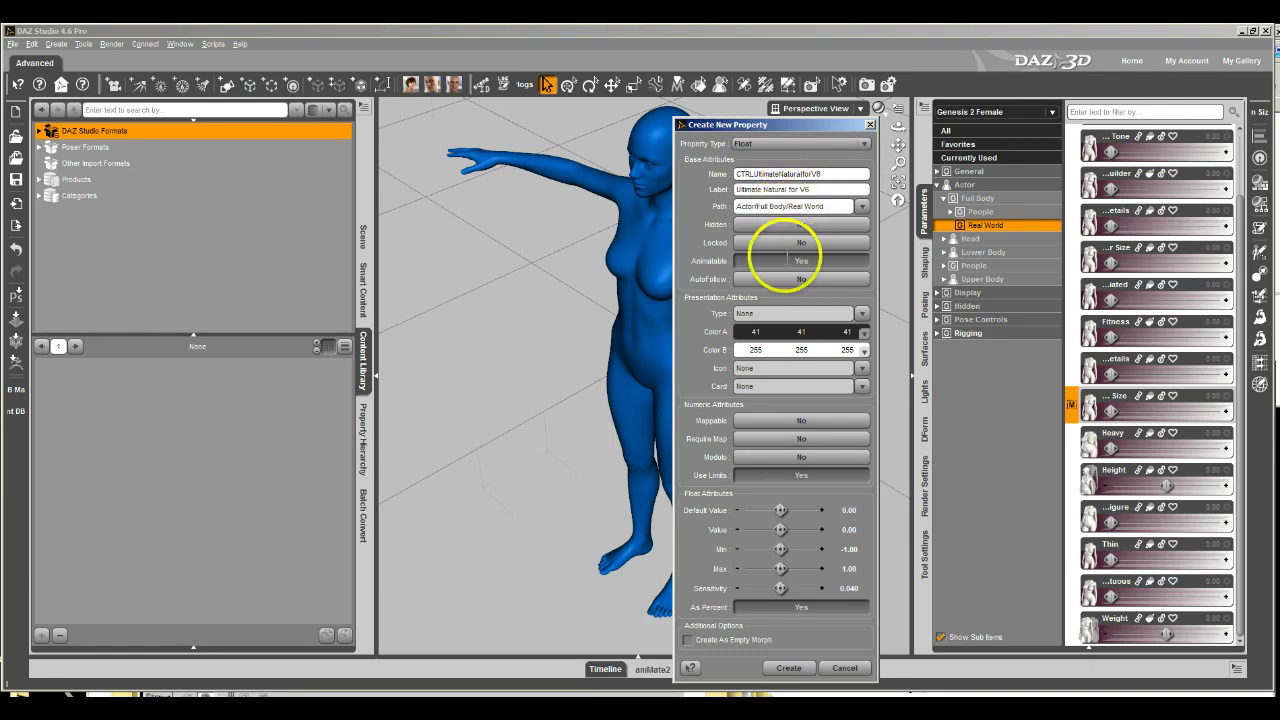
left_click(860, 318)
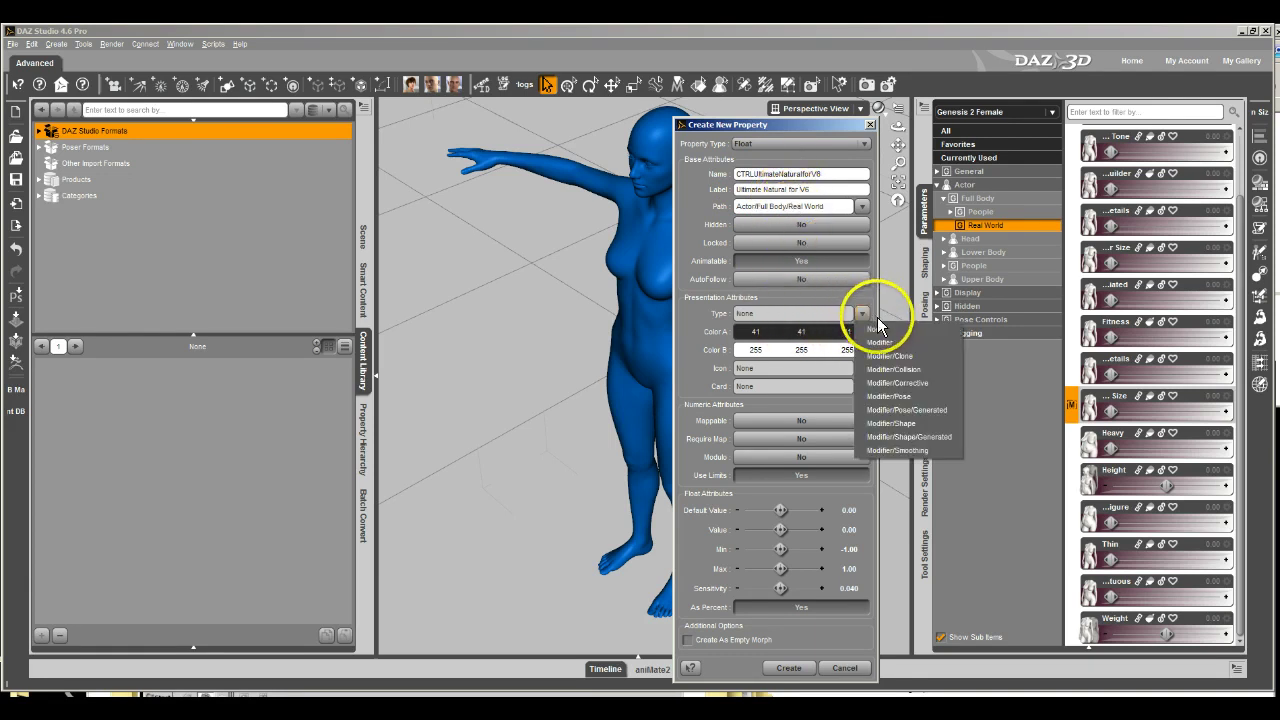
left_click(890, 424)
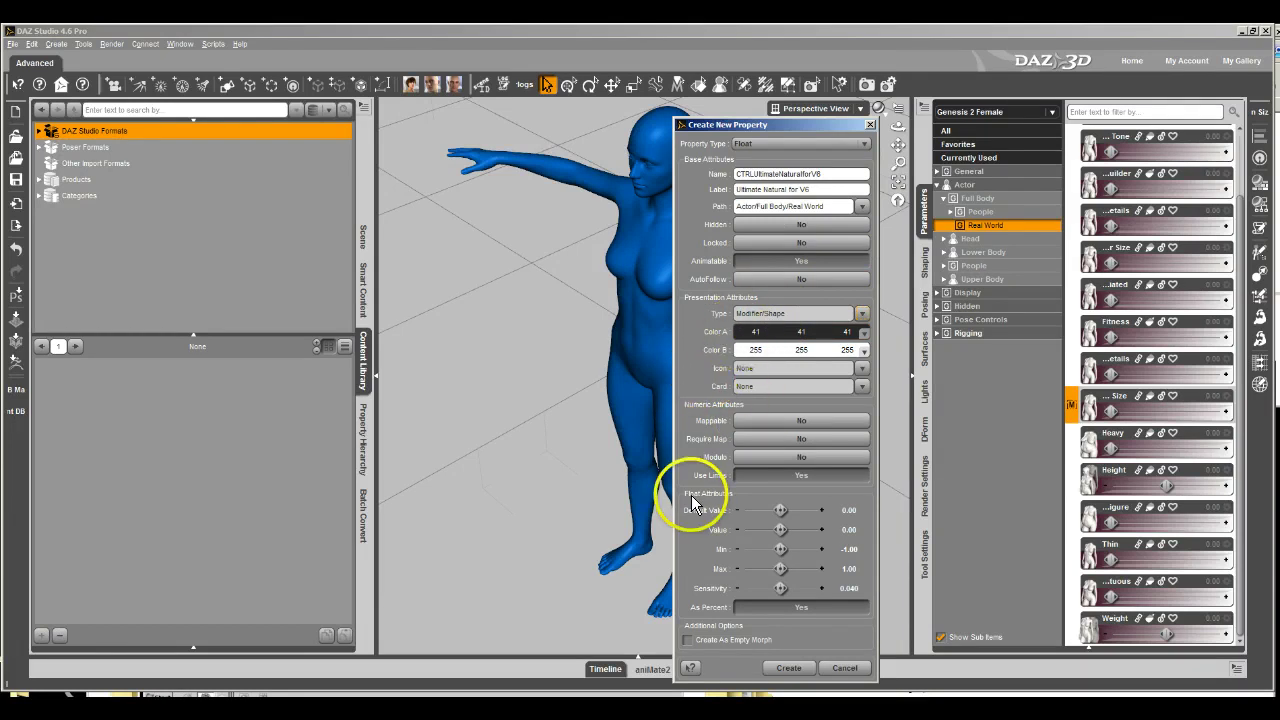
Set the property's minimum to 0, turn off As Percent, and create the property
left_click(850, 549)
type("0")
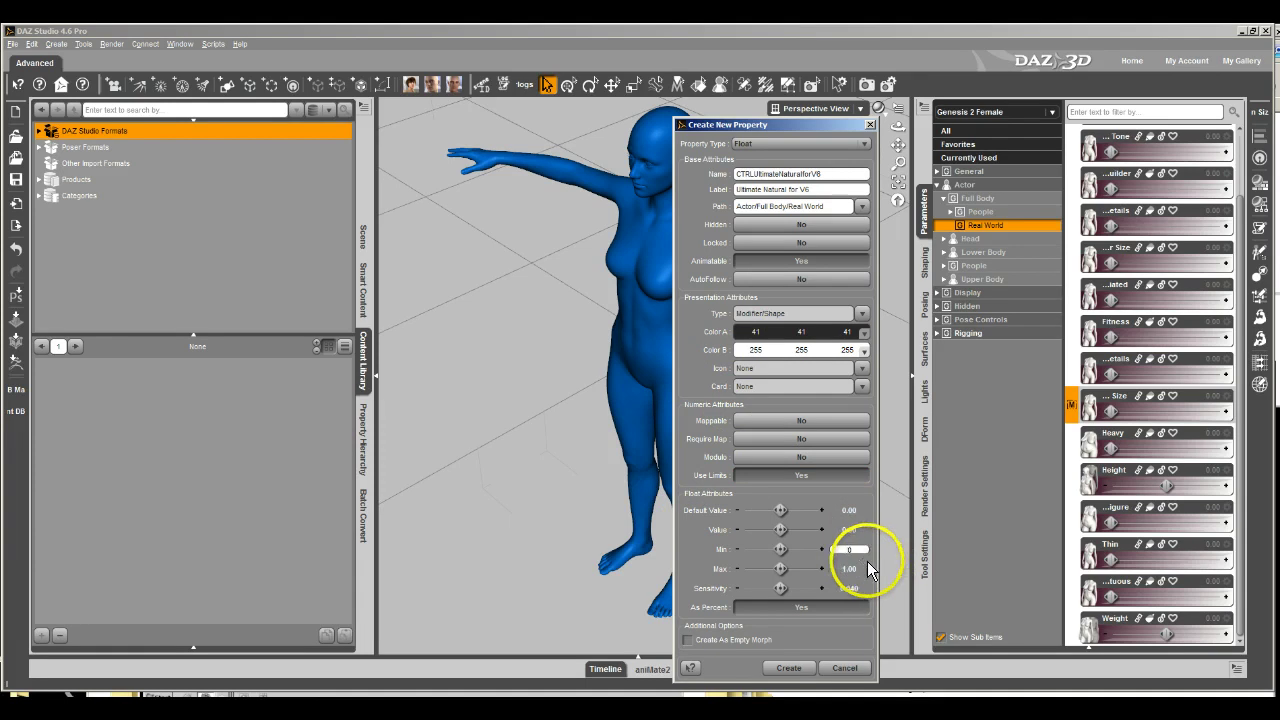
left_click(849, 568)
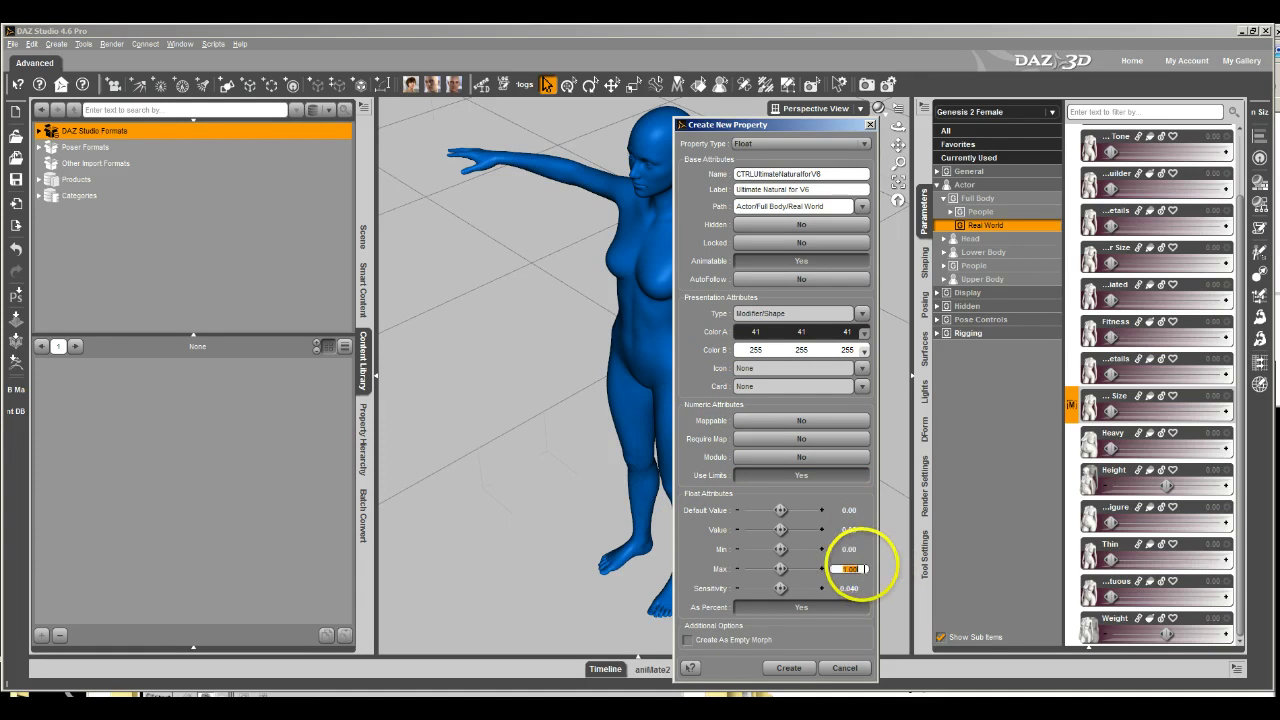
left_click(772, 608)
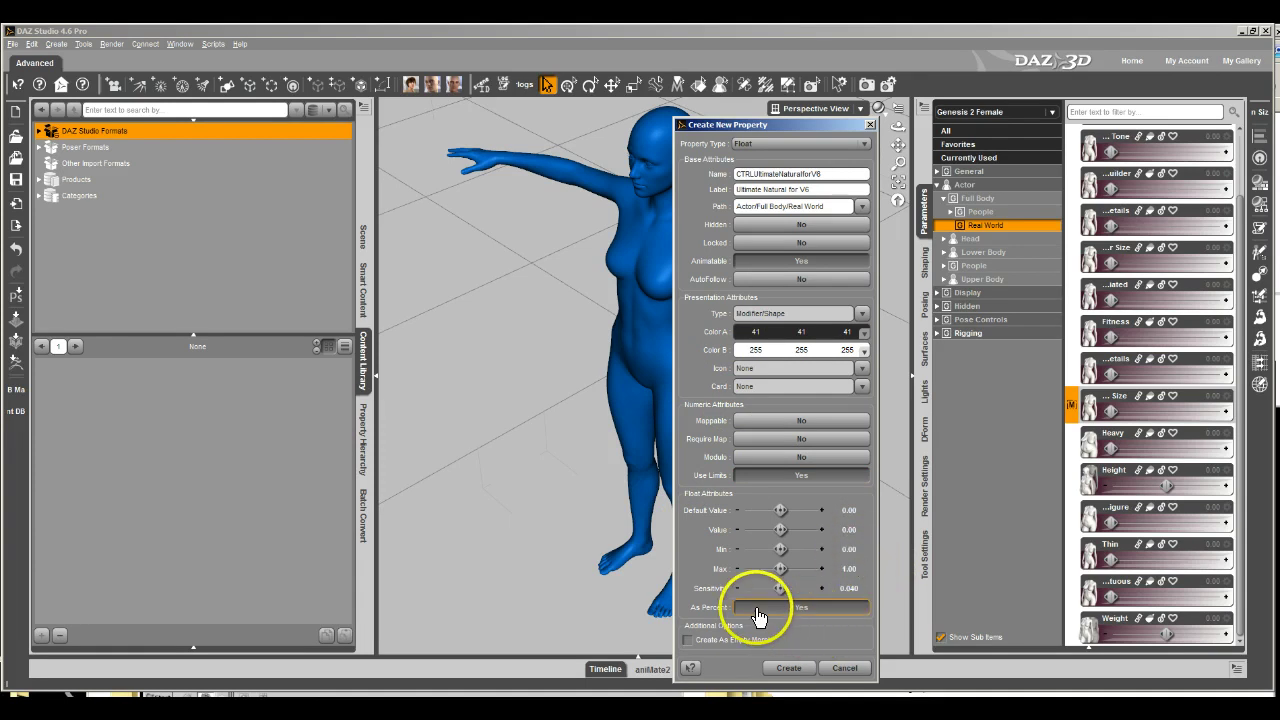
left_click(790, 668)
Try the new Ultimate Natural for V6 slider at about 0.36
scroll(1160, 600, "down", 1)
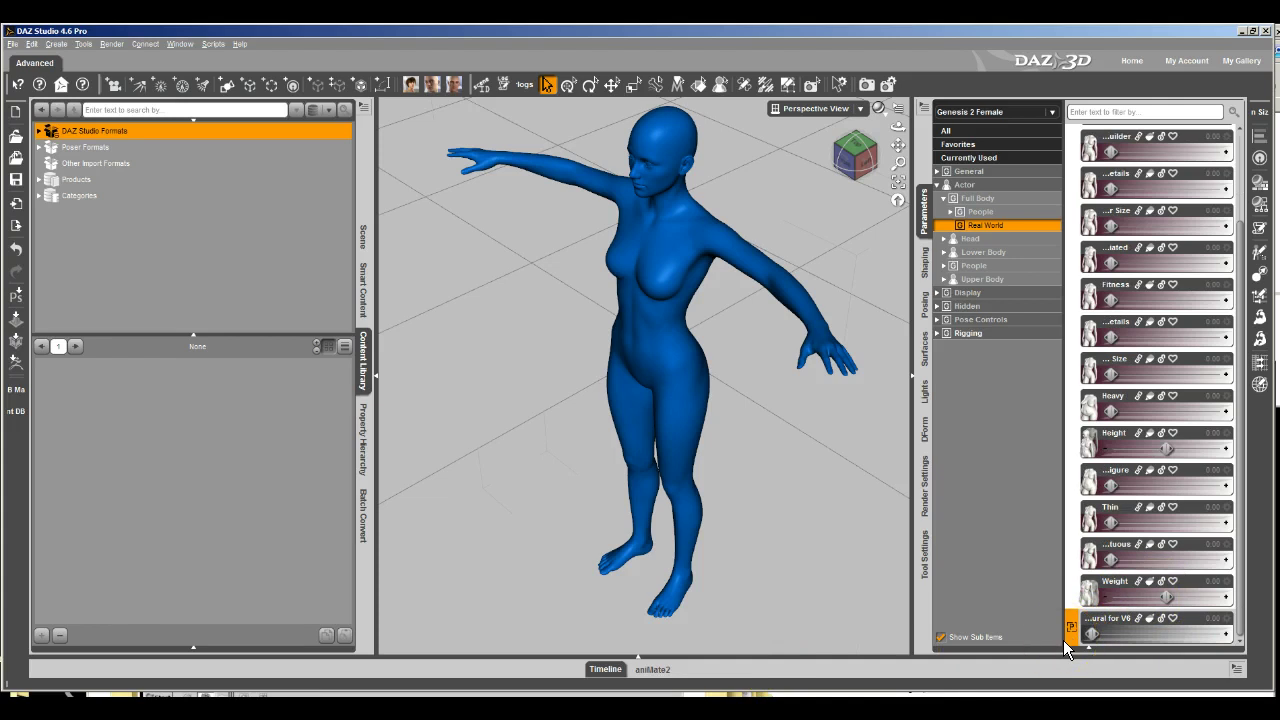
left_click(1064, 635)
left_click_drag(1094, 628, 1140, 634)
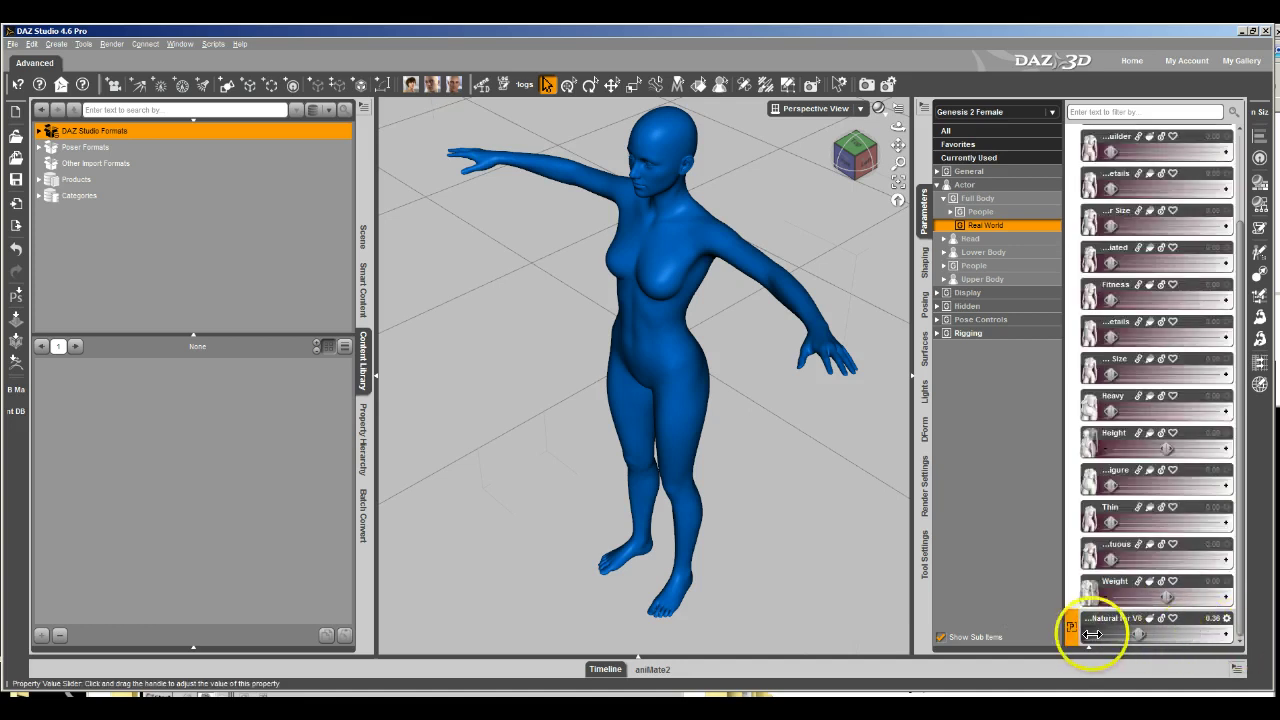
Locate the Ultimate Natural for V6 property among the Genesis 2 Female parameters in the Property Hierarchy
left_click(362, 445)
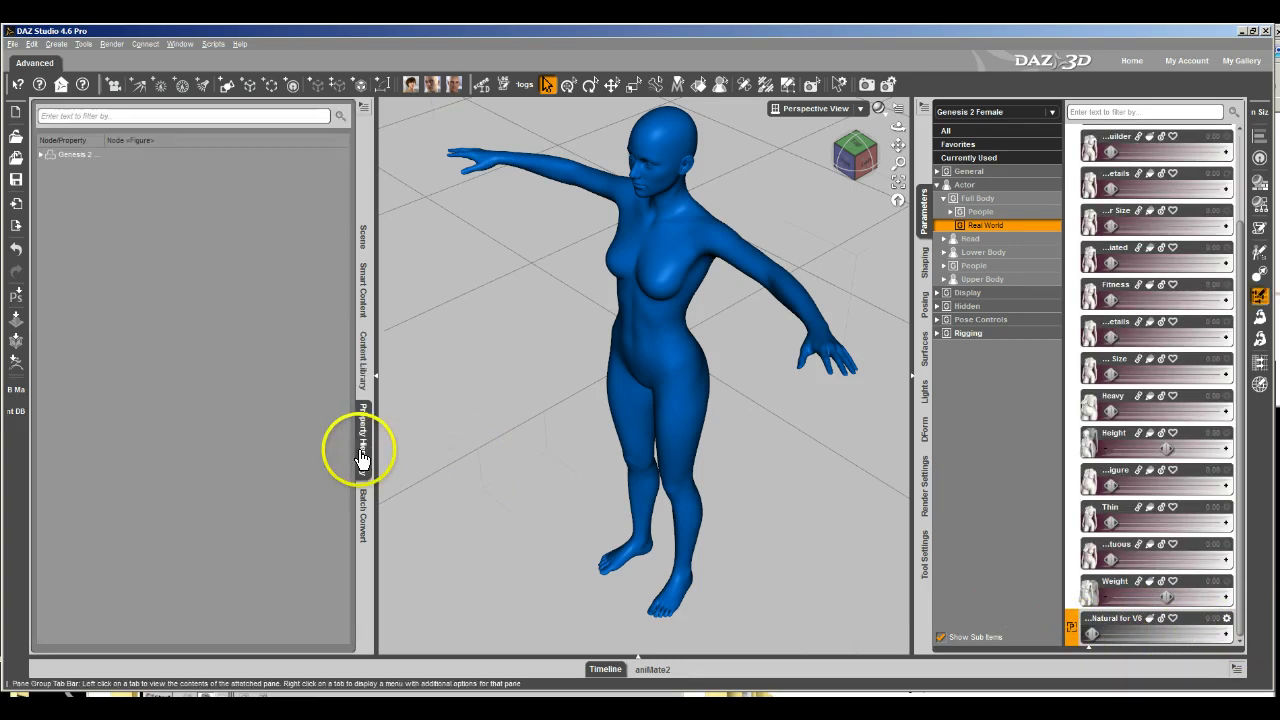
left_click(99, 157)
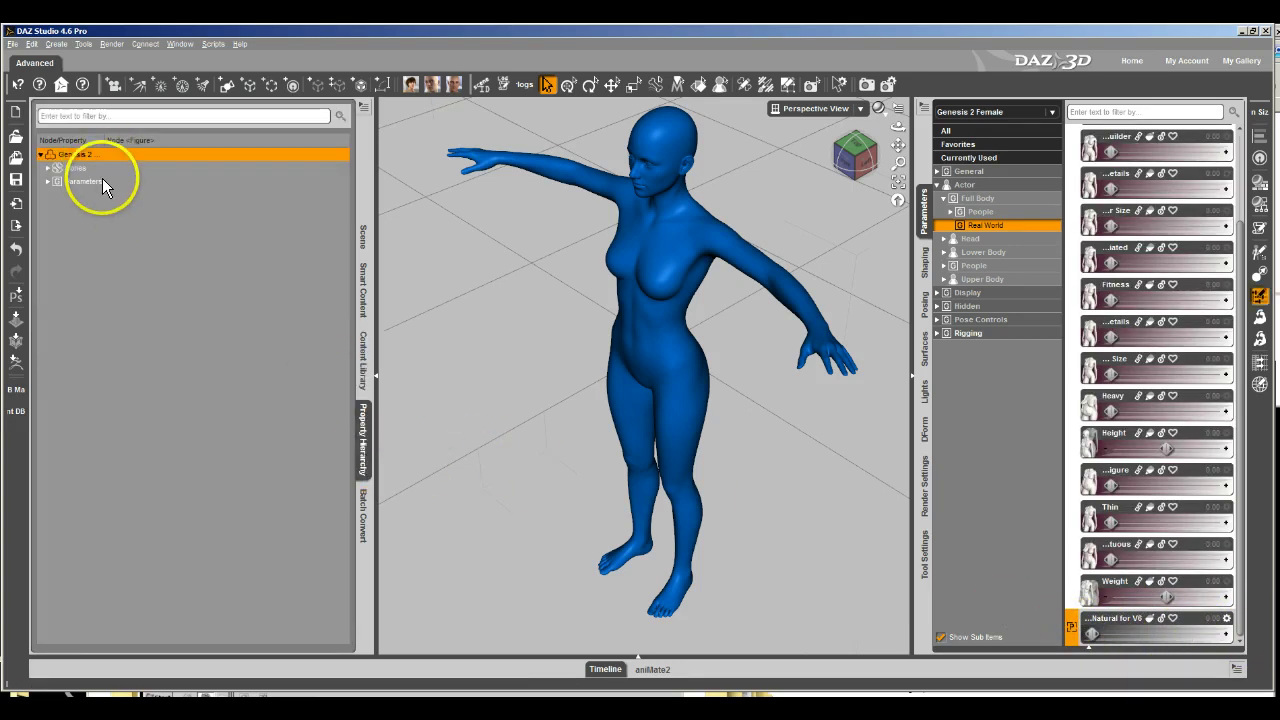
double_click(102, 181)
left_click_drag(115, 140, 270, 140)
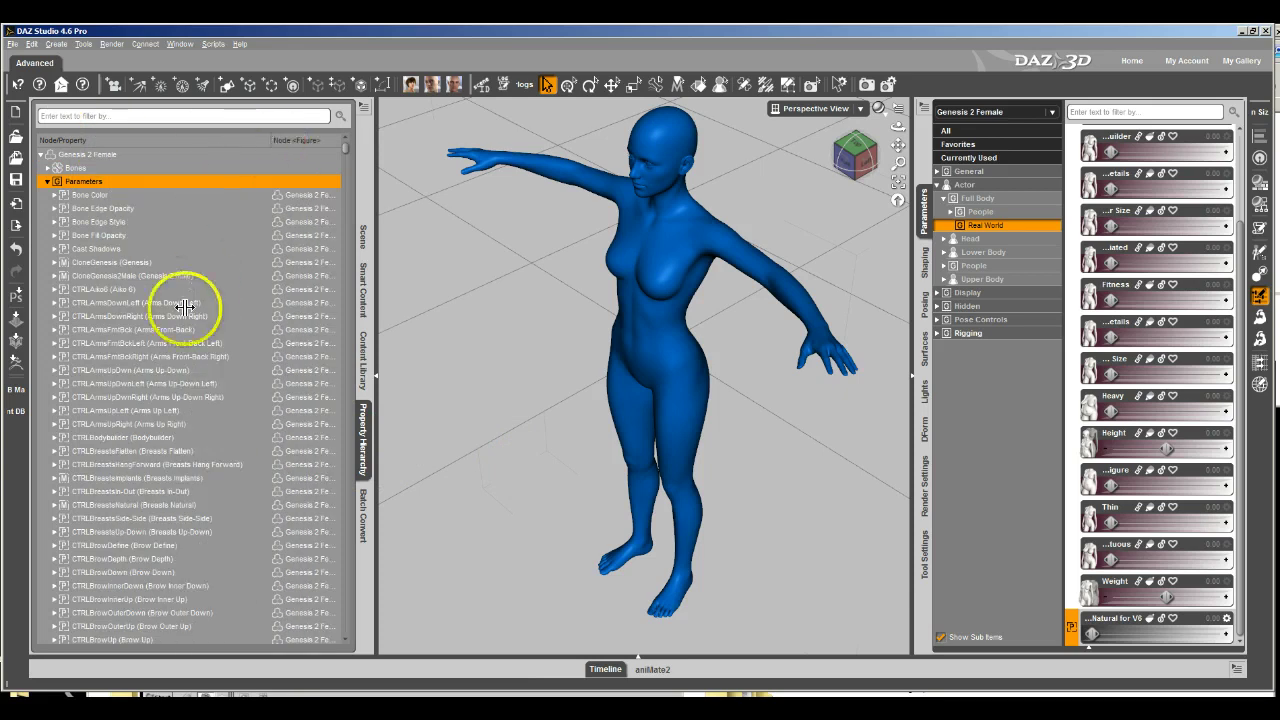
scroll(180, 455, "down", 1)
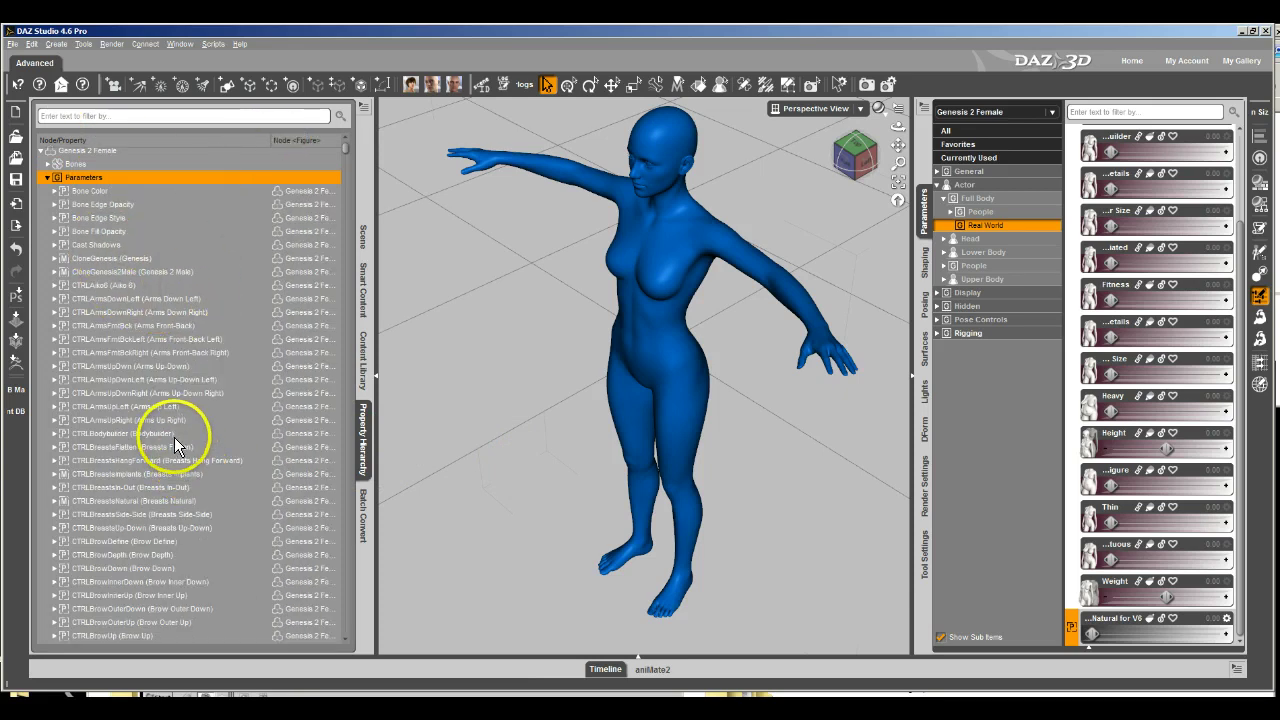
scroll(166, 457, "down", 10)
right_click(1067, 631)
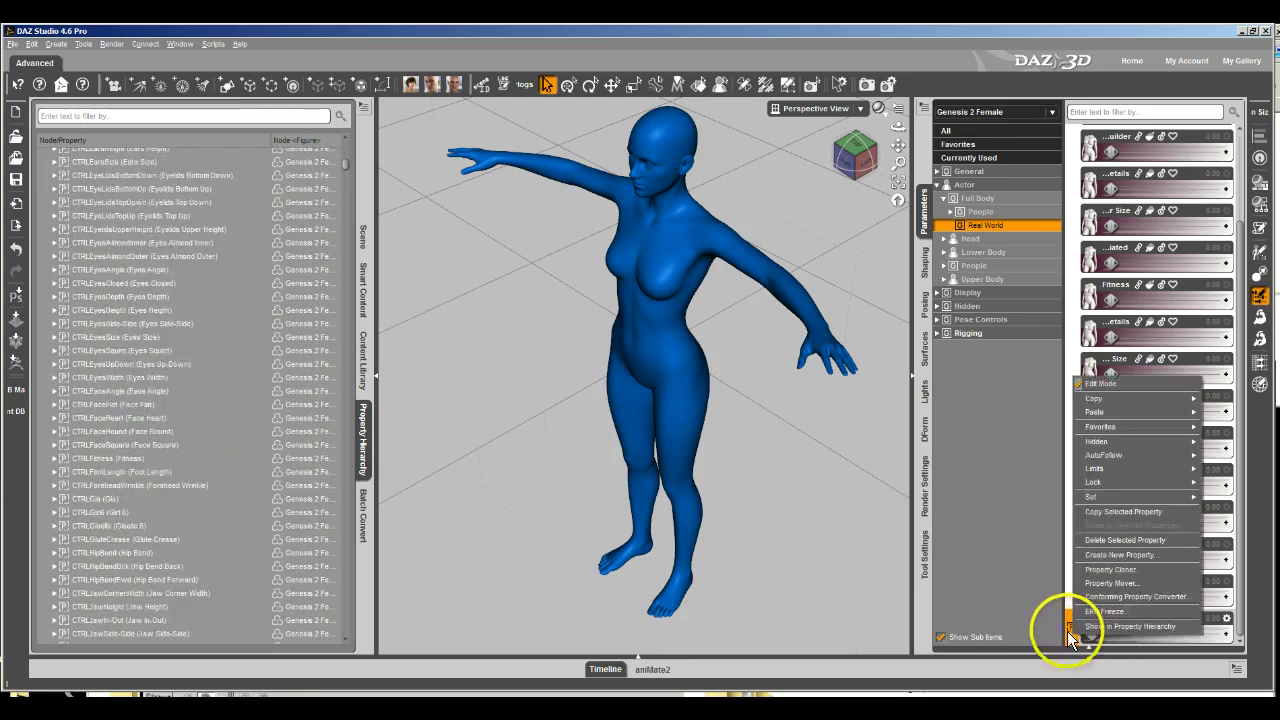
left_click(1087, 627)
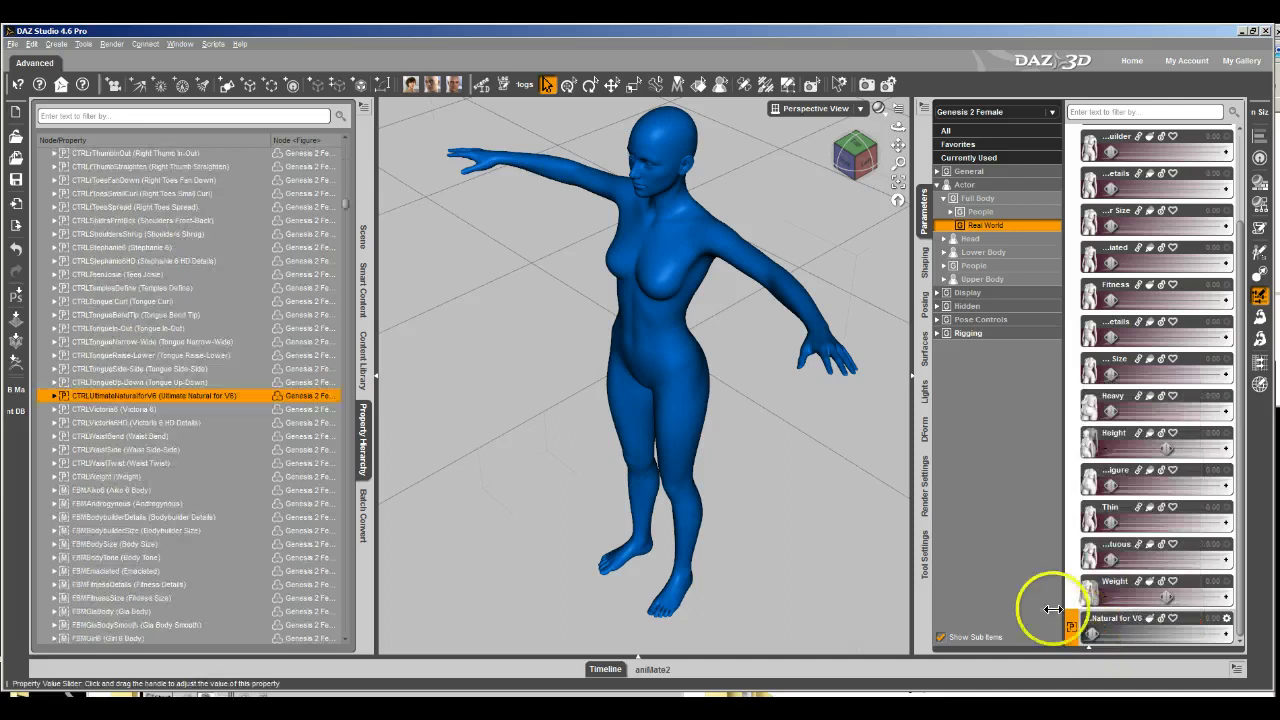
Expand the sub-components of CTRLUltimateNaturalforV6 and select its 2nd Stage (Multiply/Divide) entry
double_click(163, 396)
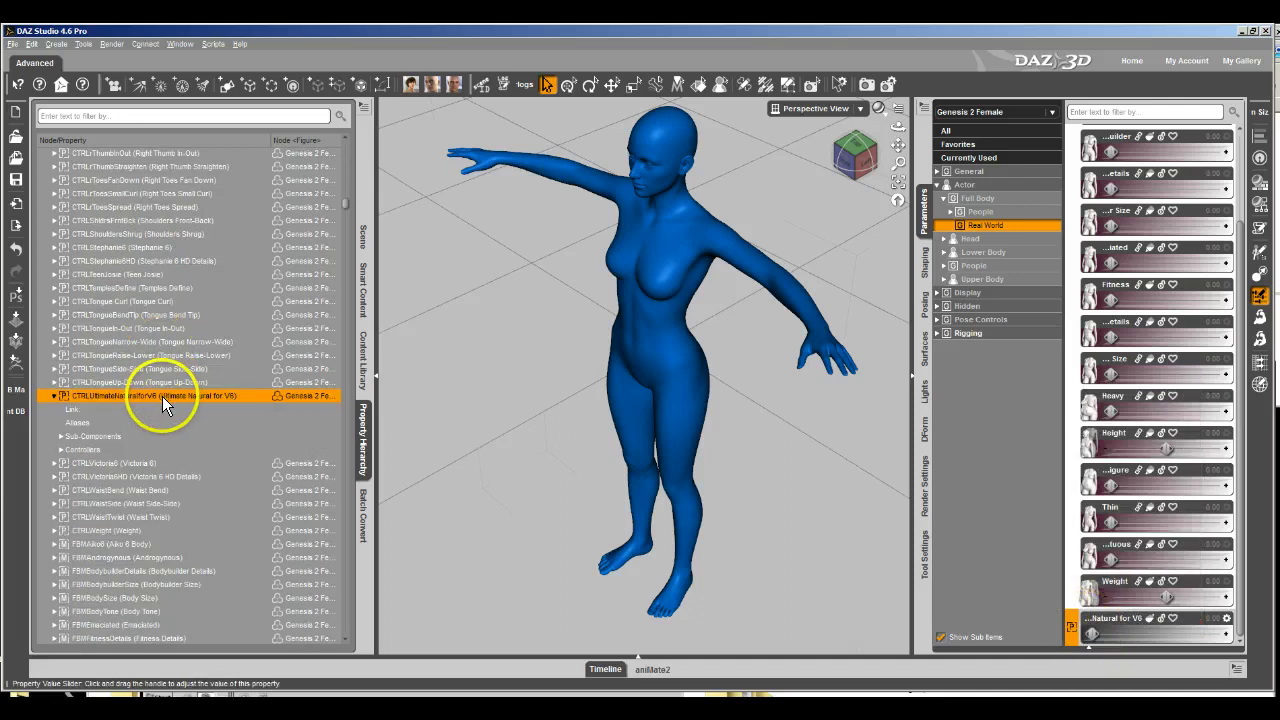
double_click(118, 436)
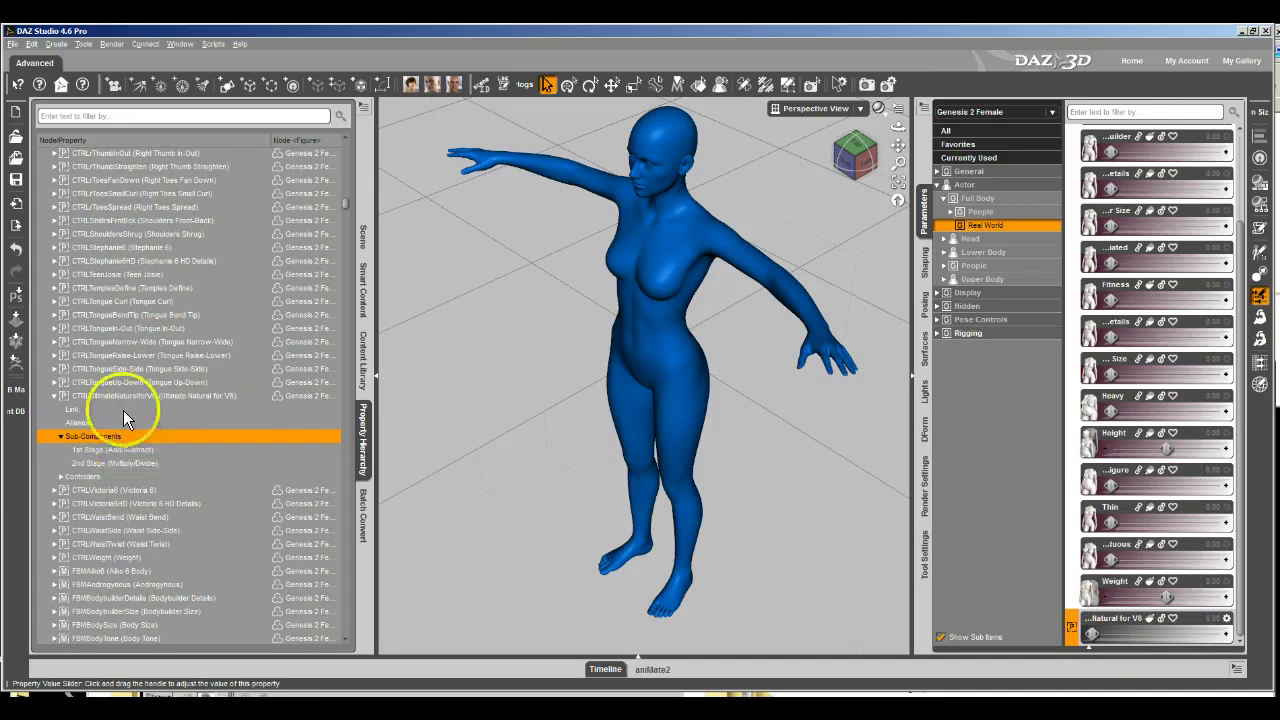
left_click(111, 474)
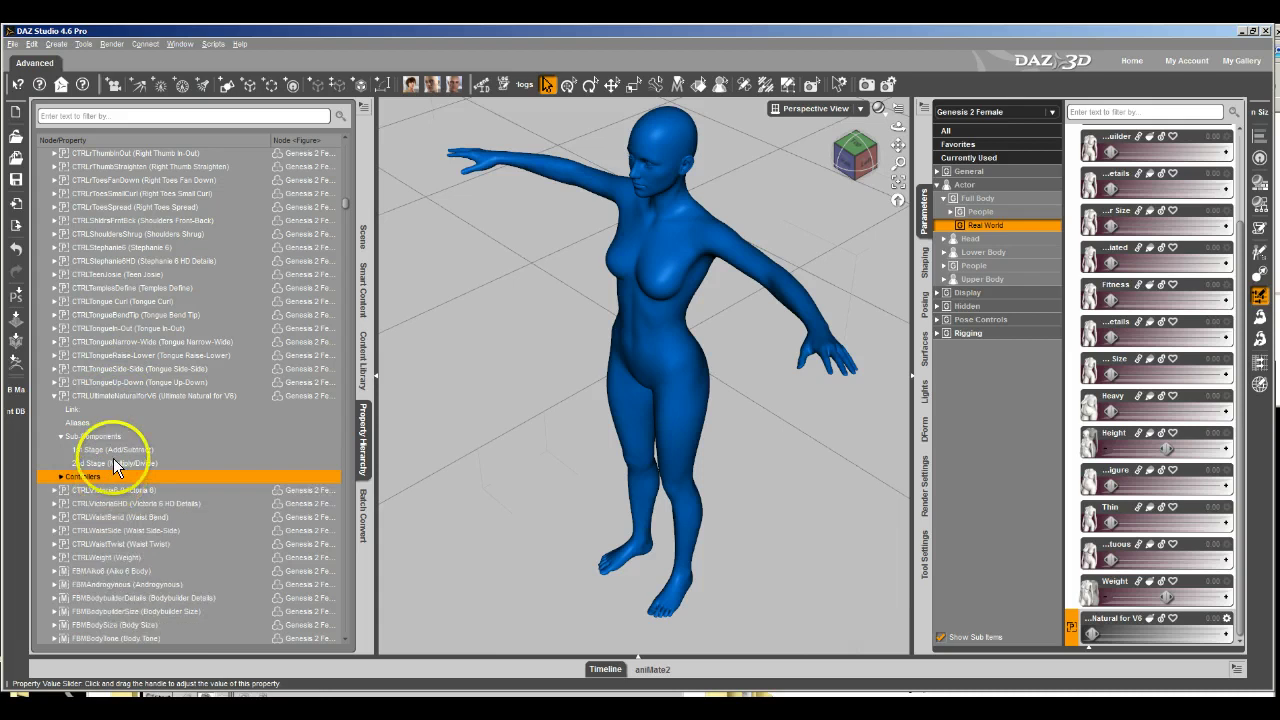
left_click(110, 449)
left_click(101, 463)
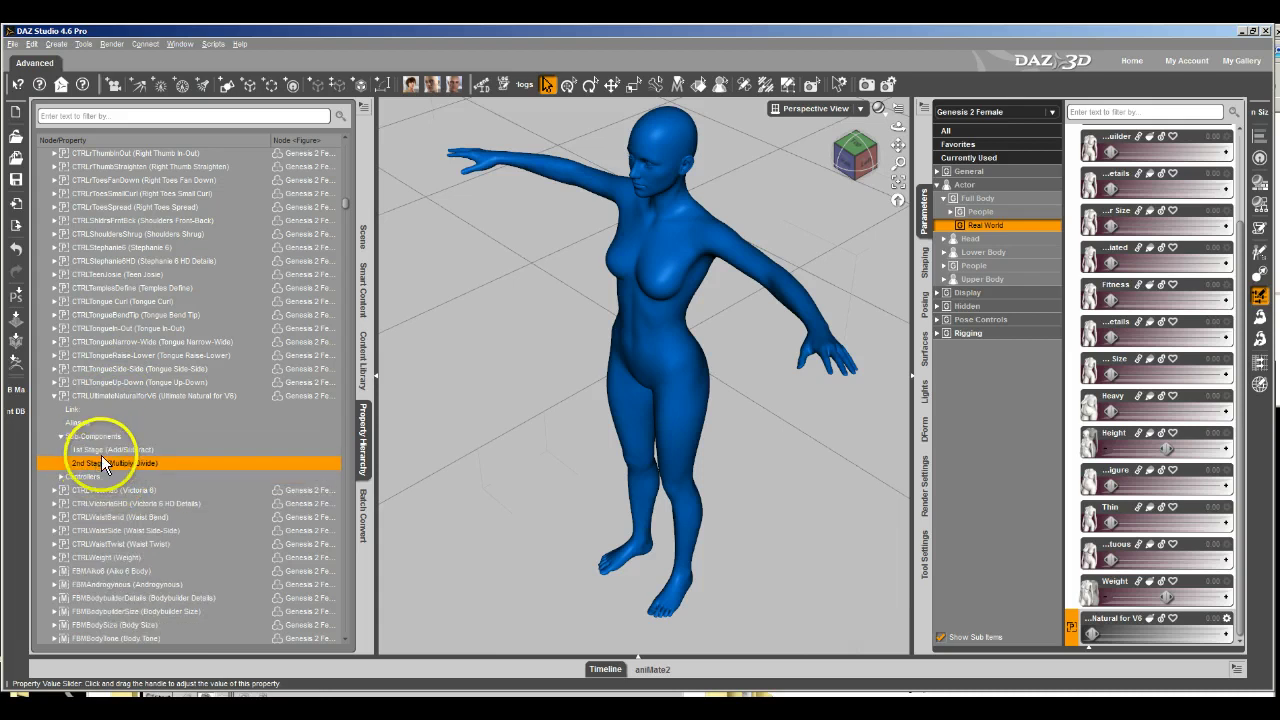
Filter the Genesis 2 Female Hidden parameters by CMkh and select every matching corrective morph
left_click(993, 307)
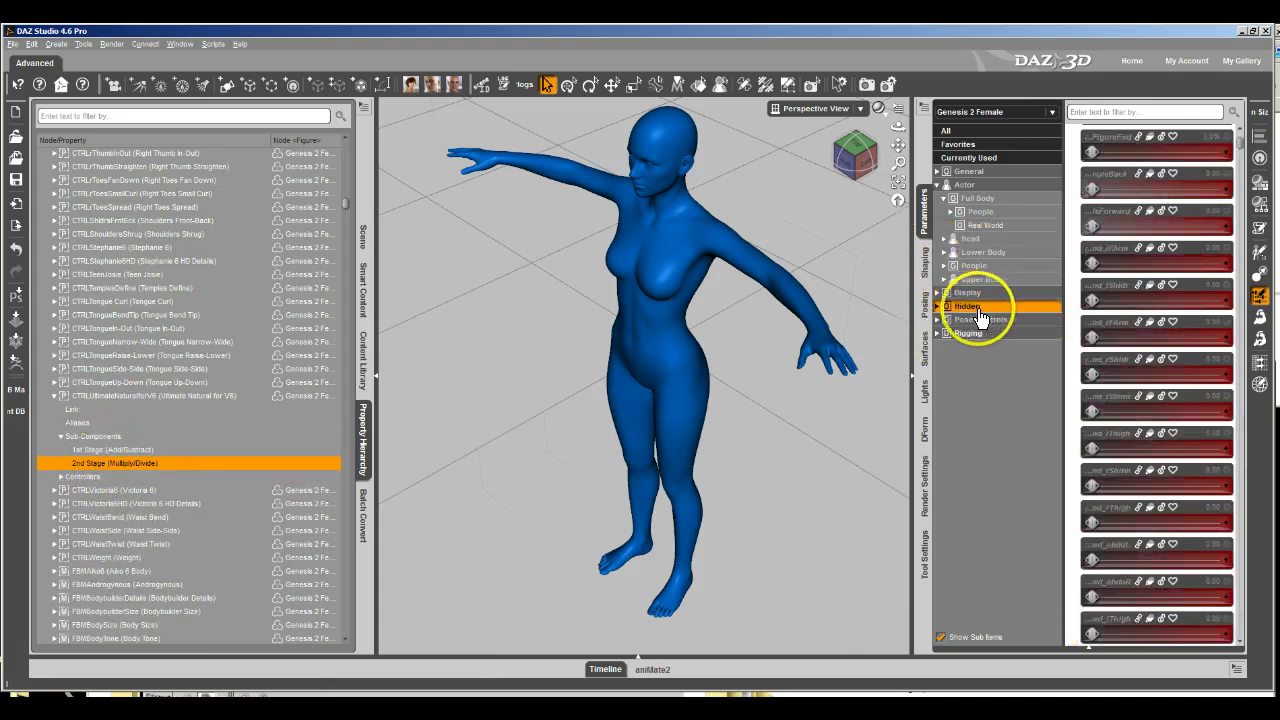
left_click(1091, 114)
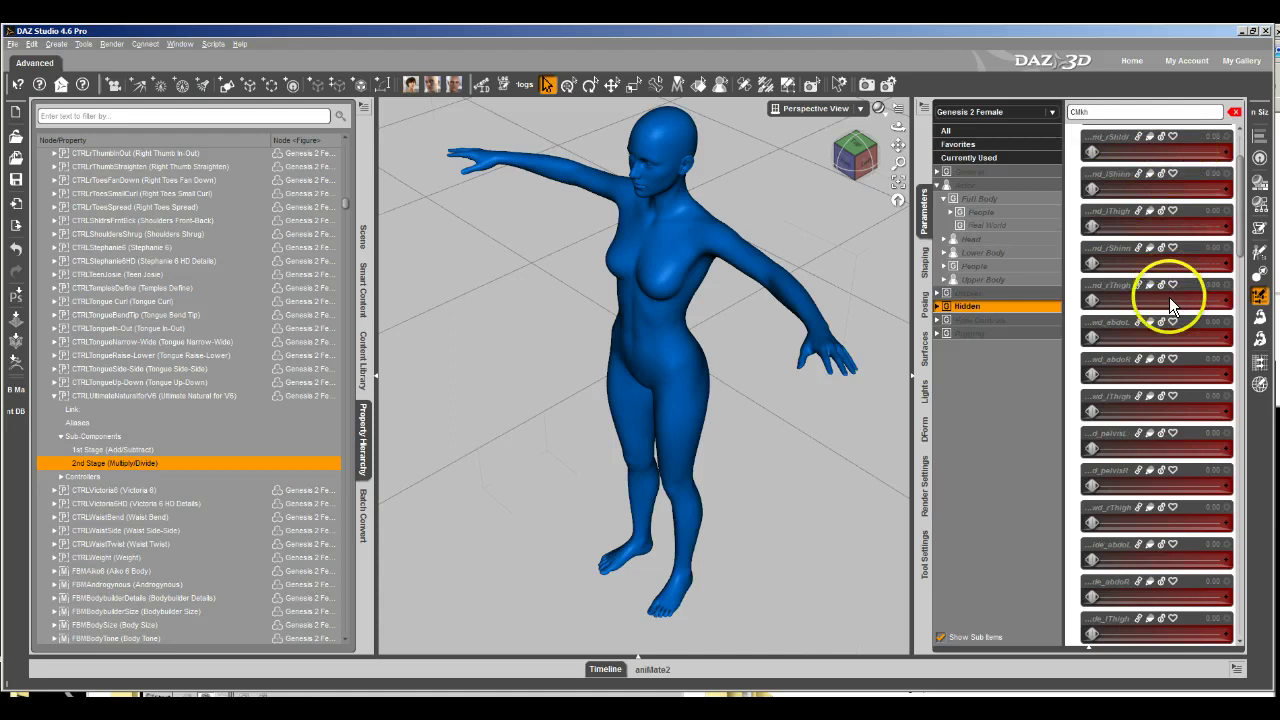
scroll(1085, 180, "up", 2)
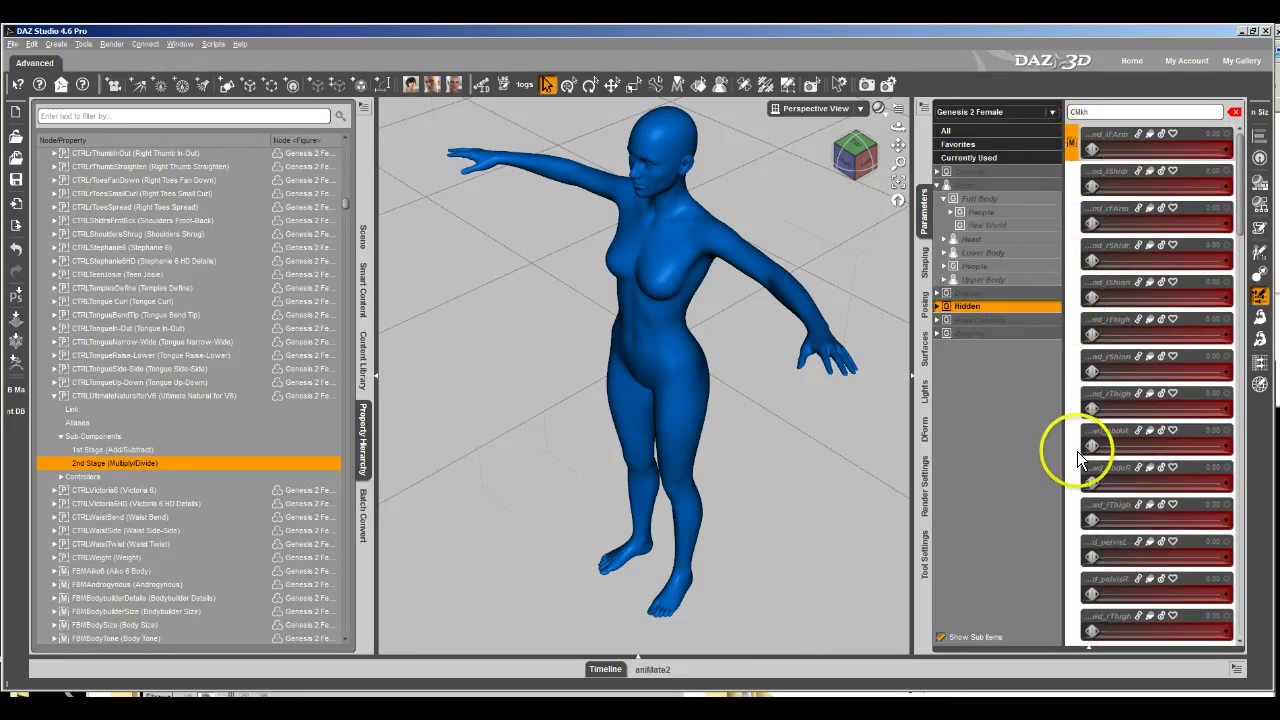
scroll(1089, 588, "down", 5)
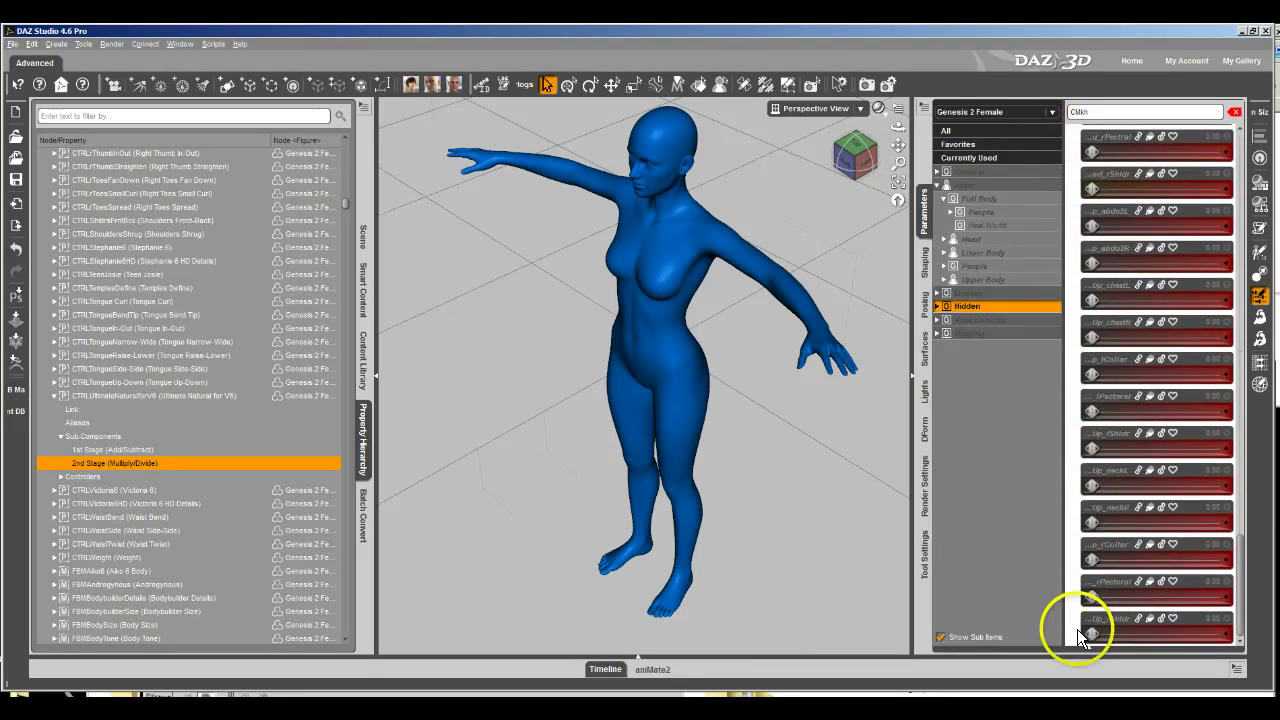
left_click(1073, 629, "shift")
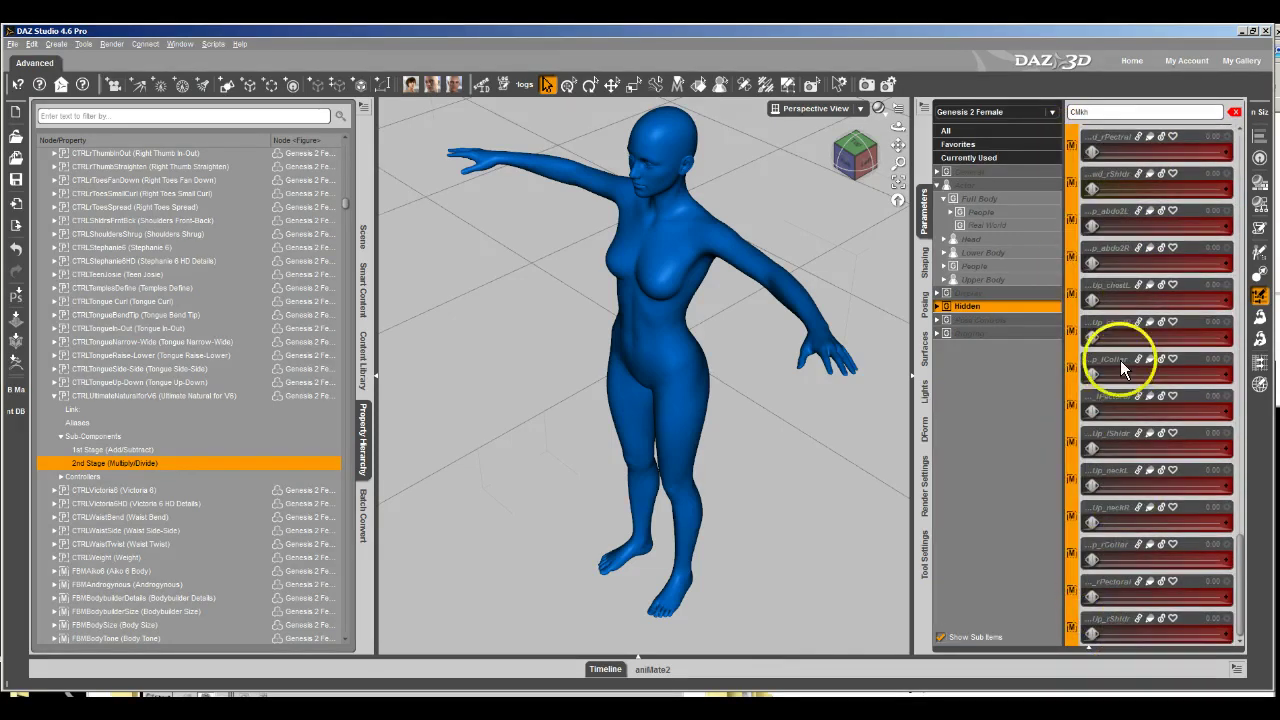
Add the selected JCMkh morphs to the 2nd Stage (Multiply/Divide) sub-components of Ultimate Natural for V6 and expand that stage
scroll(1120, 355, "up", 8)
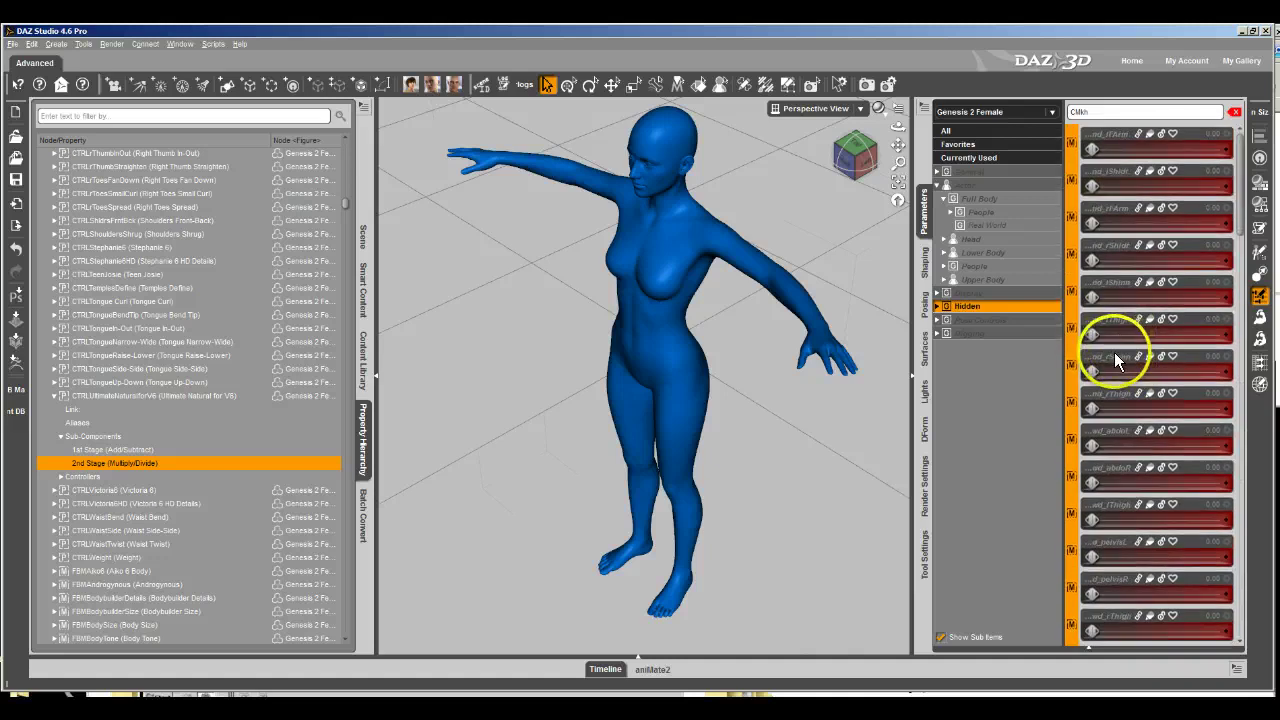
left_click_drag(1073, 317, 151, 462)
double_click(151, 462)
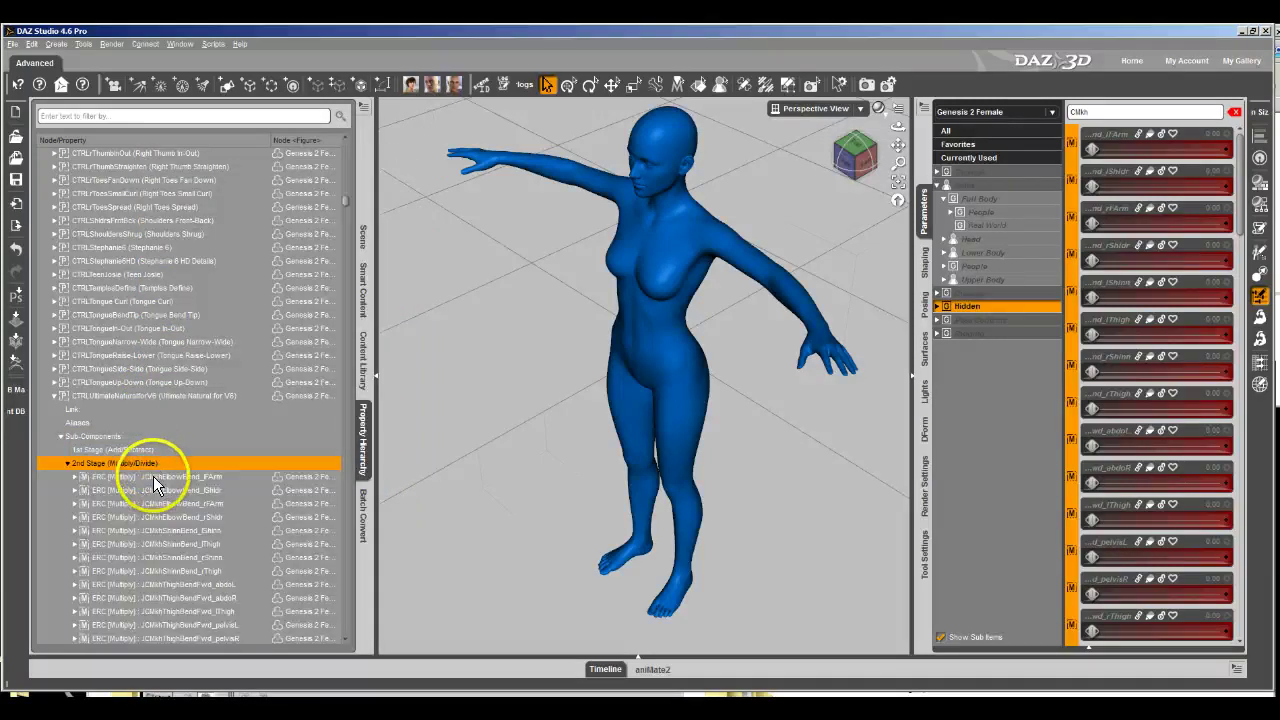
Inspect the Save With, Type and Link attributes of the JCMkhElbowBend_lFArm multiply entry
double_click(153, 476)
double_click(145, 489)
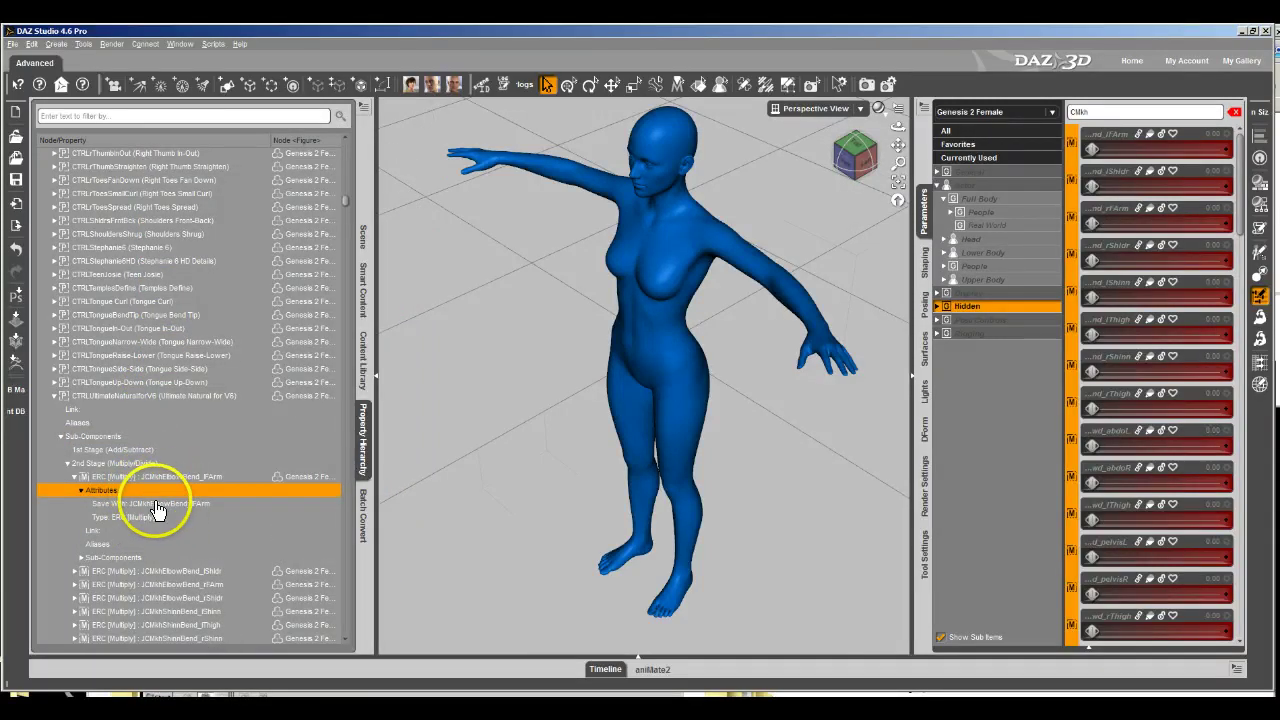
double_click(155, 508)
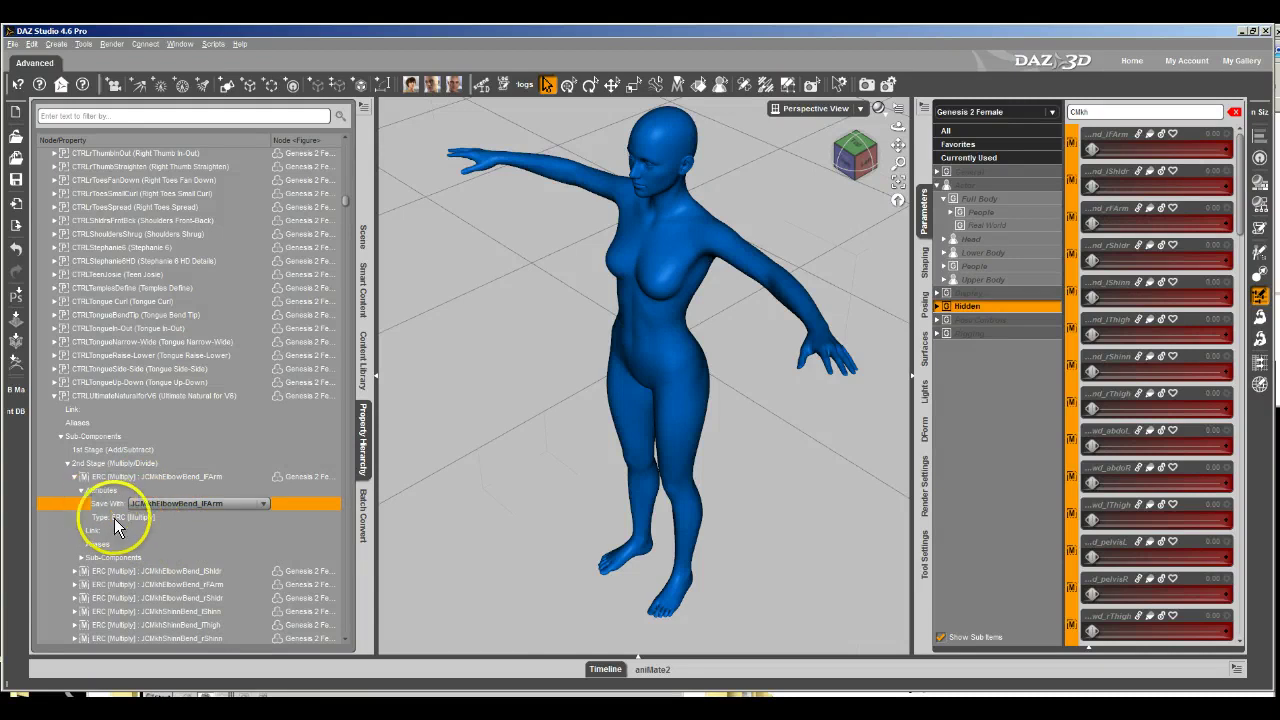
left_click(114, 518)
left_click(112, 530)
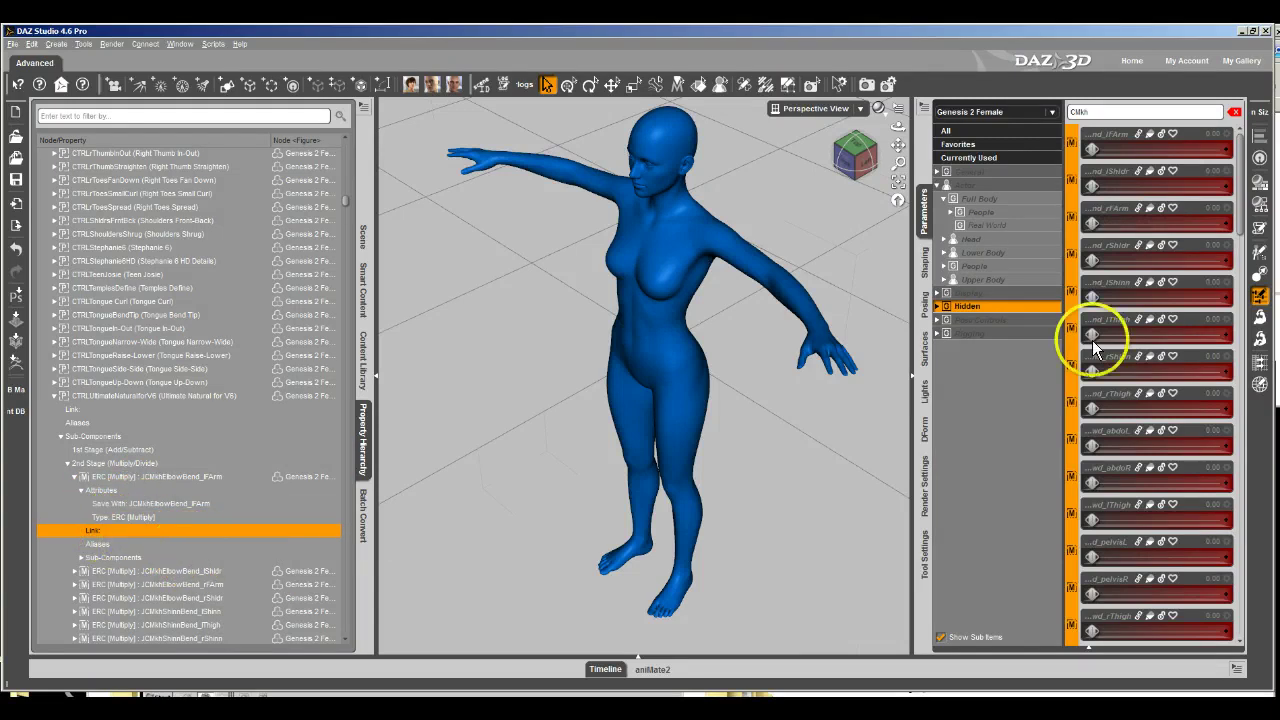
Turn off parameter edit mode and set the Victoria 6 shape on Genesis 2 Female to 1.00
right_click(1054, 430)
left_click(1066, 438)
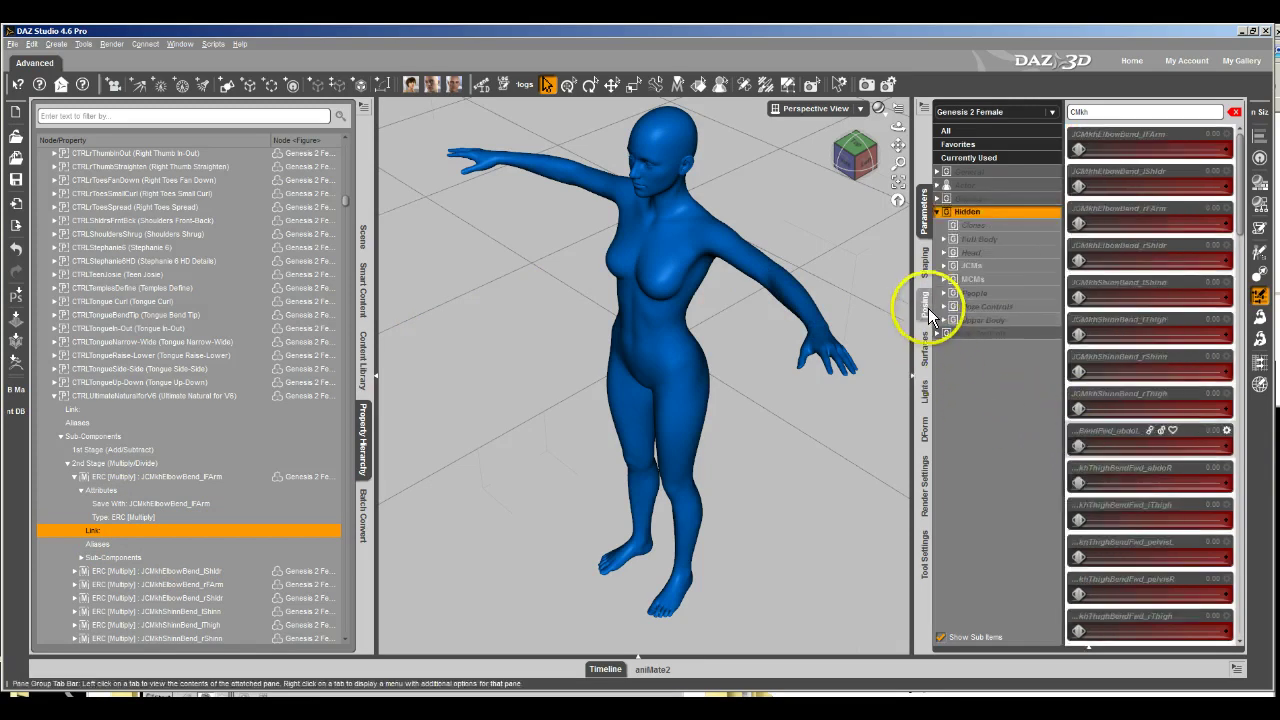
left_click(924, 262)
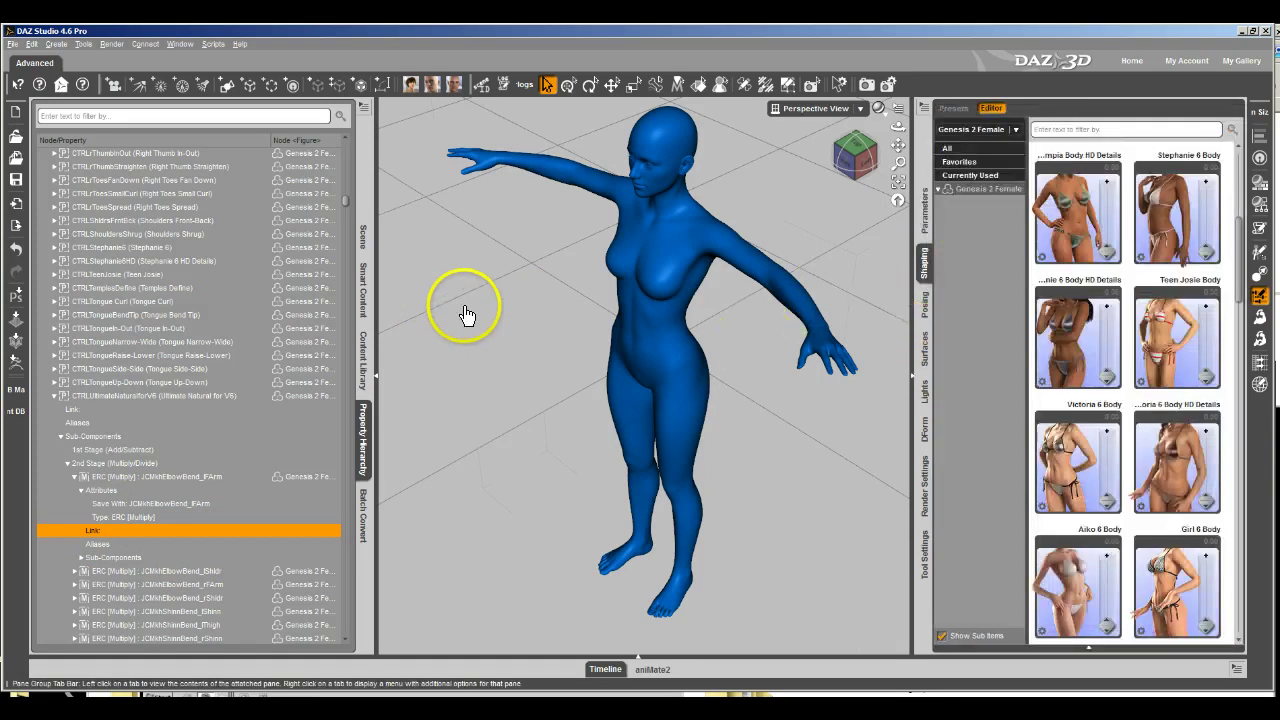
left_click(361, 240)
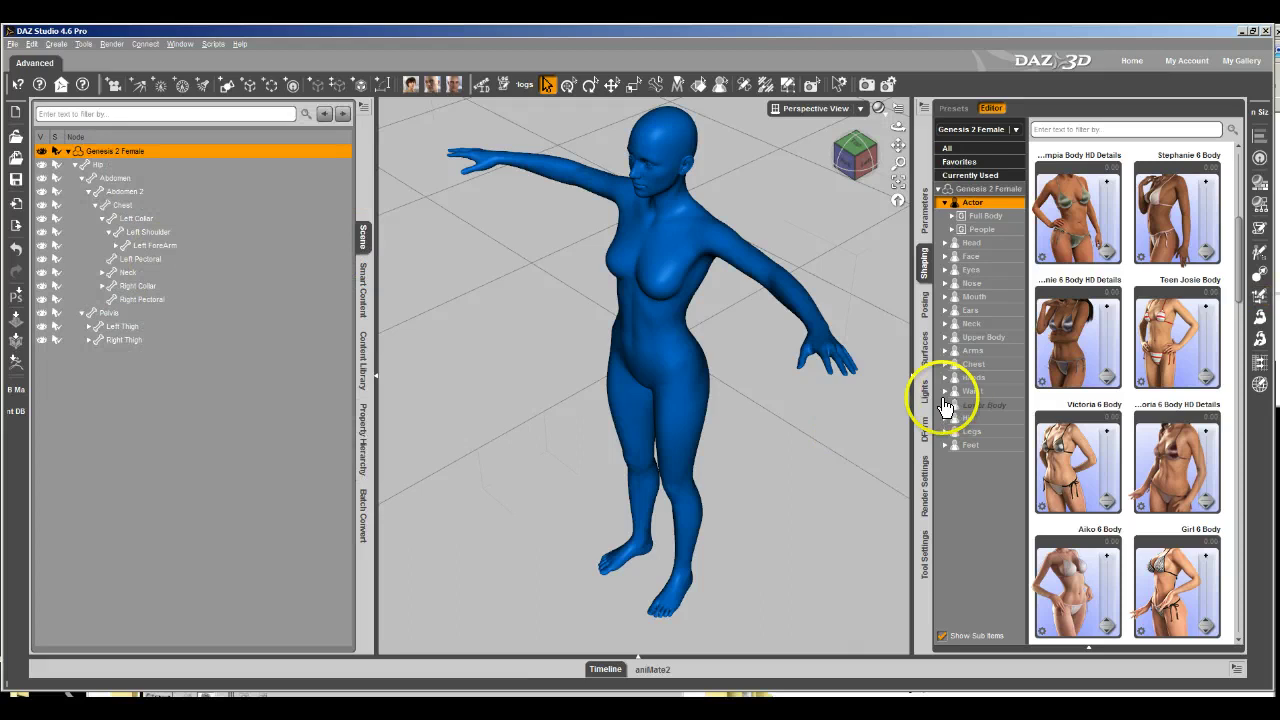
scroll(1168, 580, "down", 3)
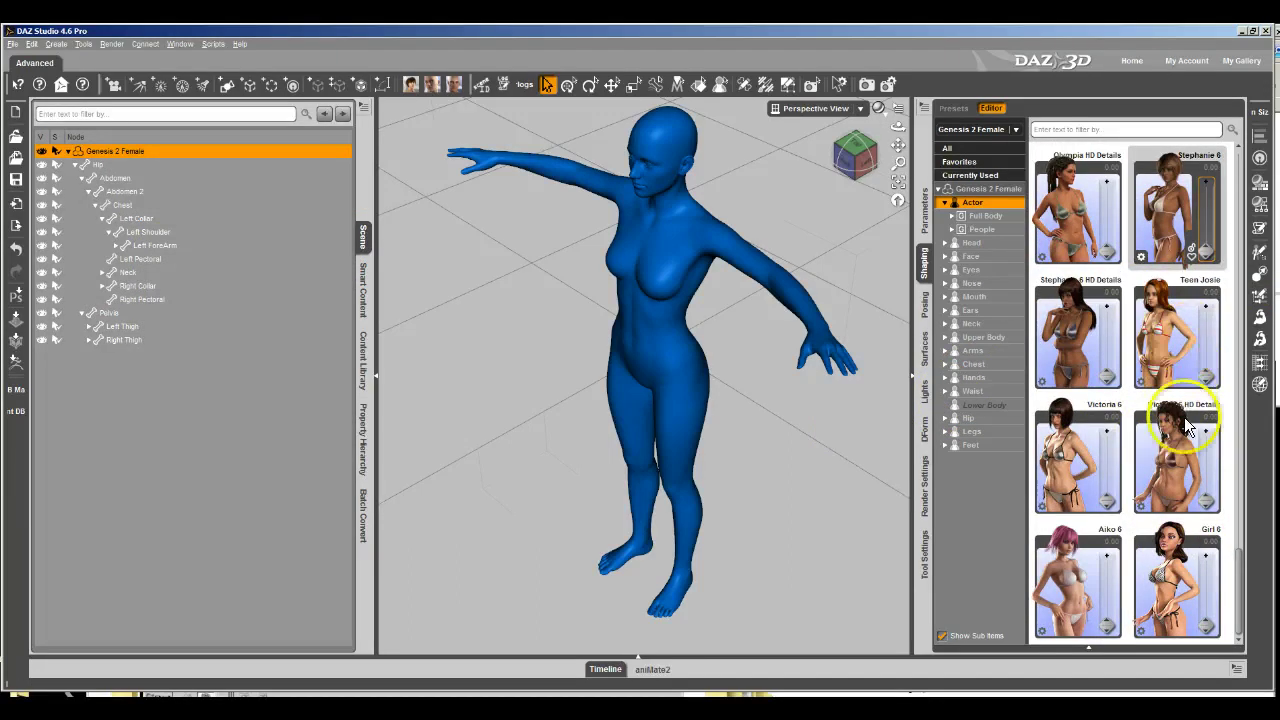
left_click_drag(1112, 497, 1108, 372)
Bend the figure's left forearm to about -87 degrees
left_click(796, 305)
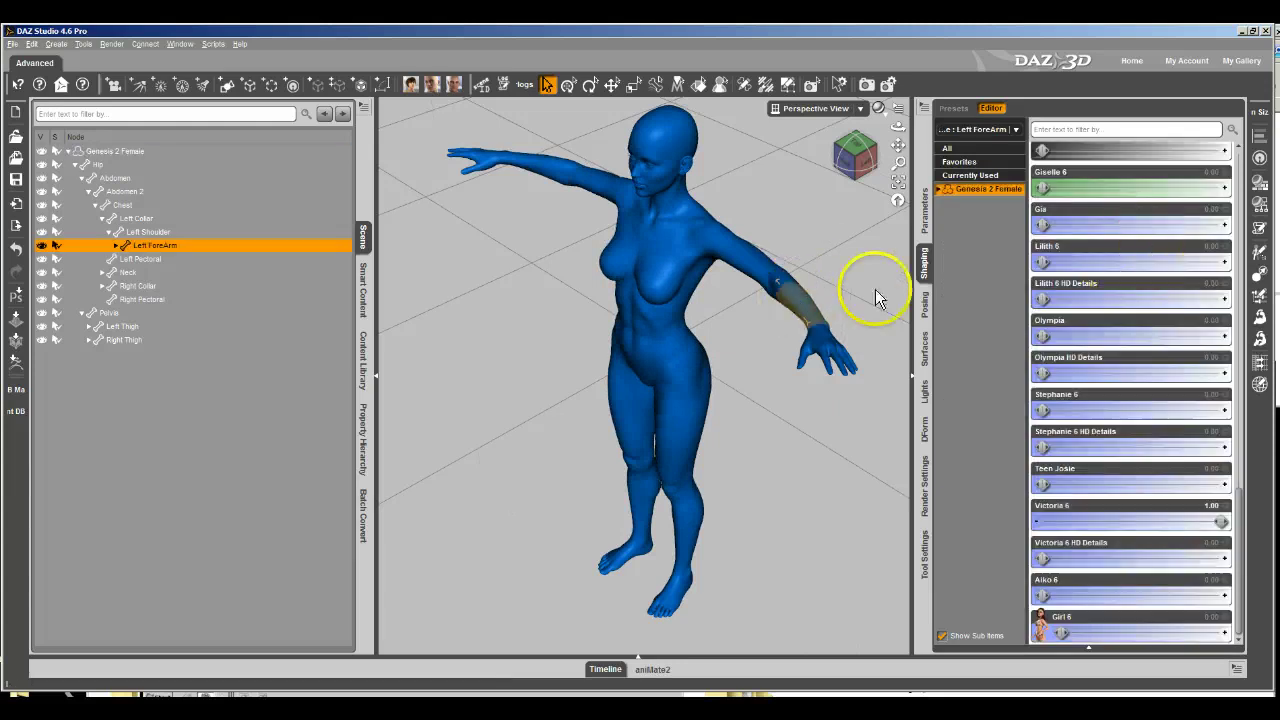
scroll(1082, 463, "up", 1)
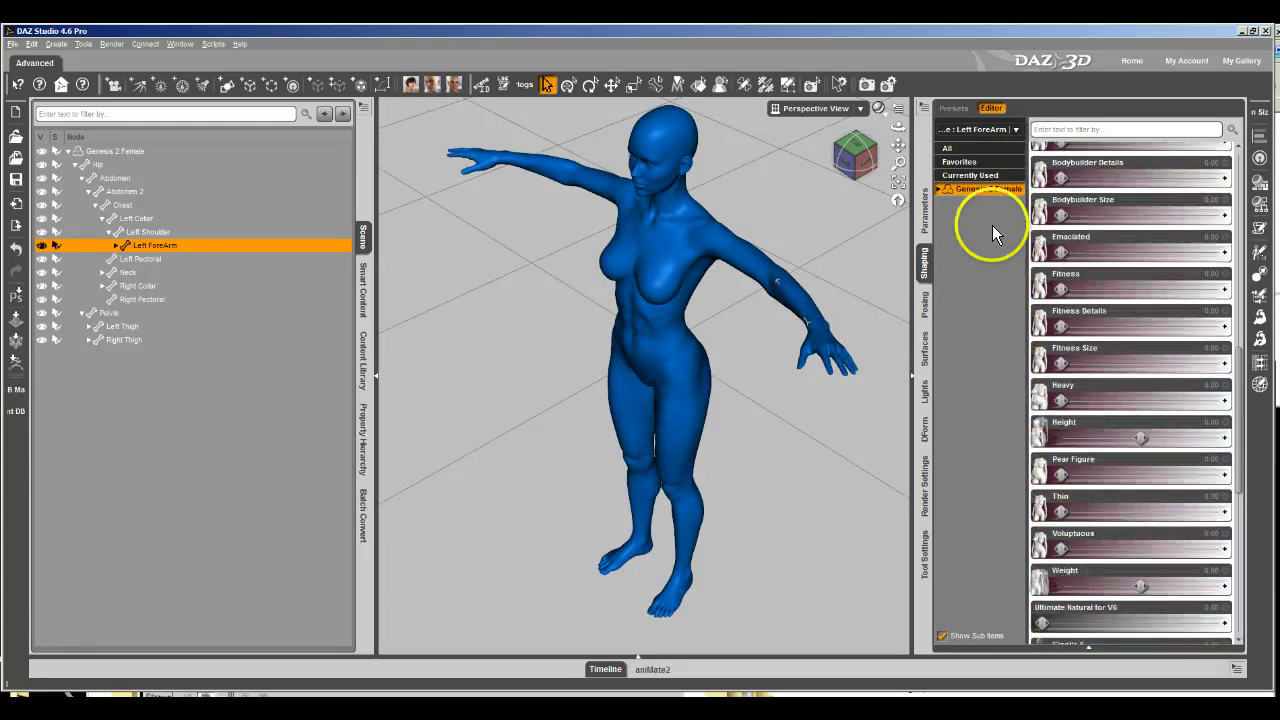
left_click(924, 303)
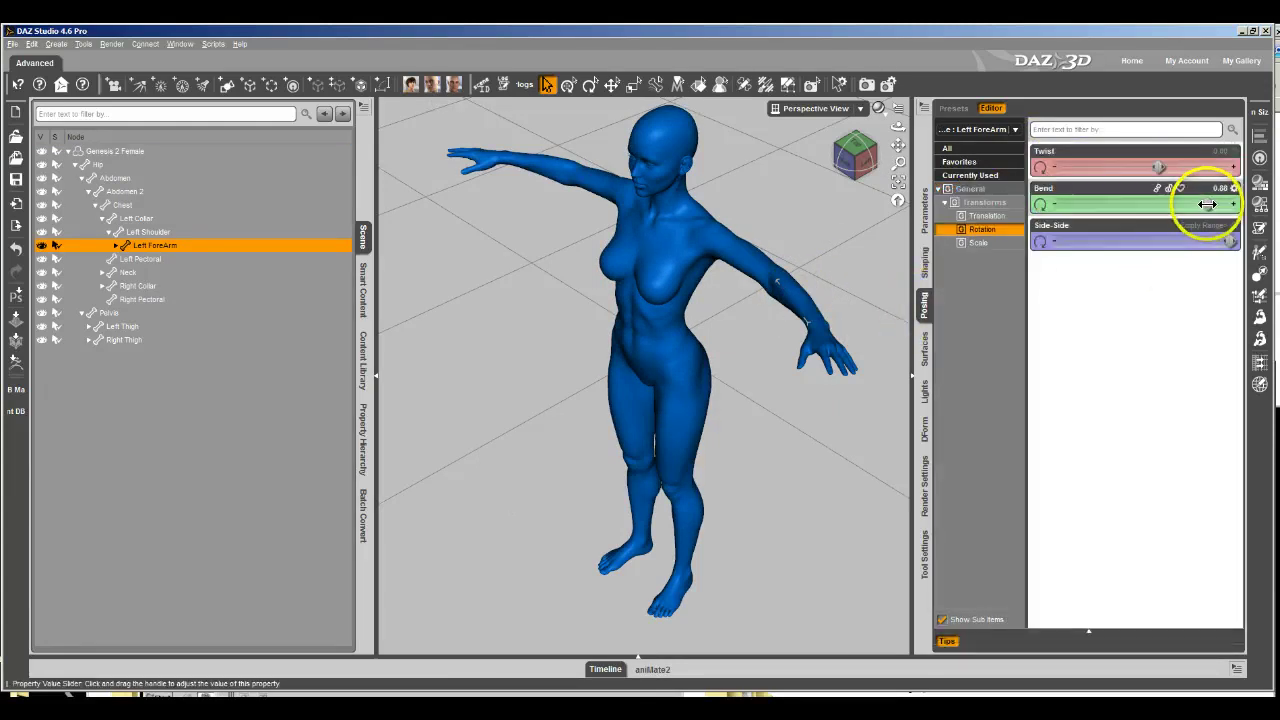
left_click_drag(1200, 206, 1108, 205)
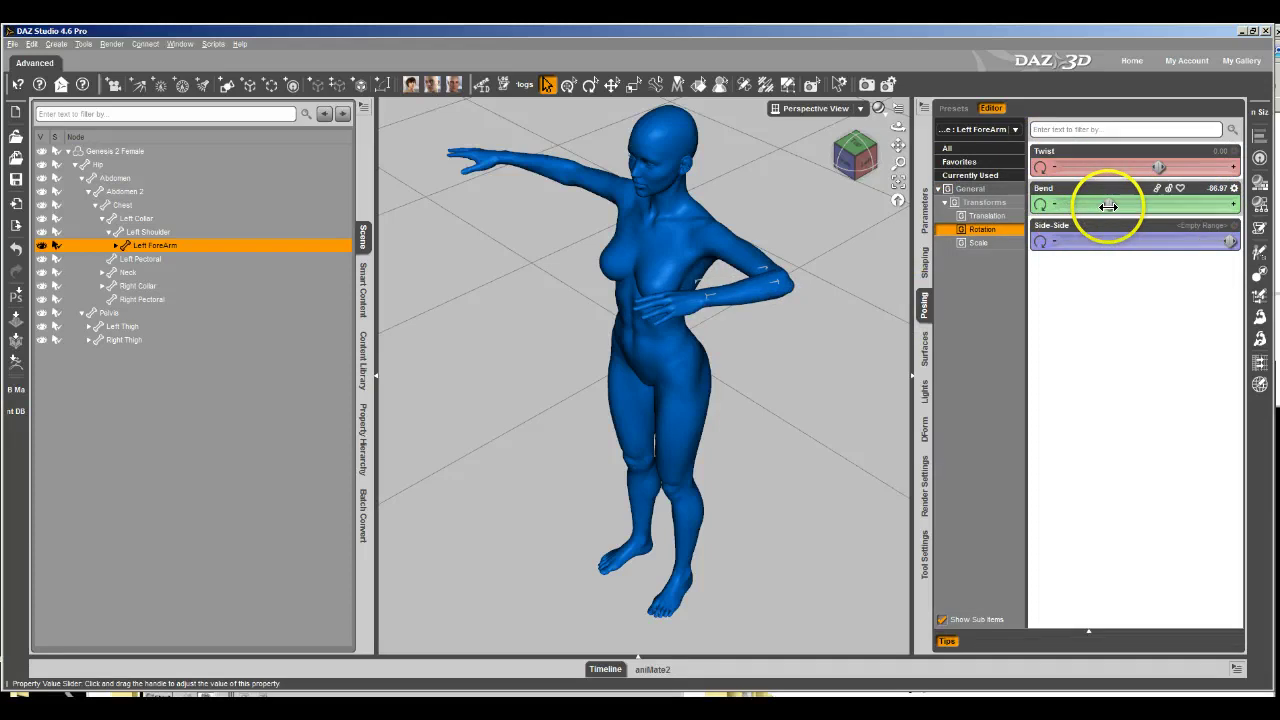
Reselect Genesis 2 Female, remove the CMkh parameter filter and show only its currently used parameters
left_click(986, 200)
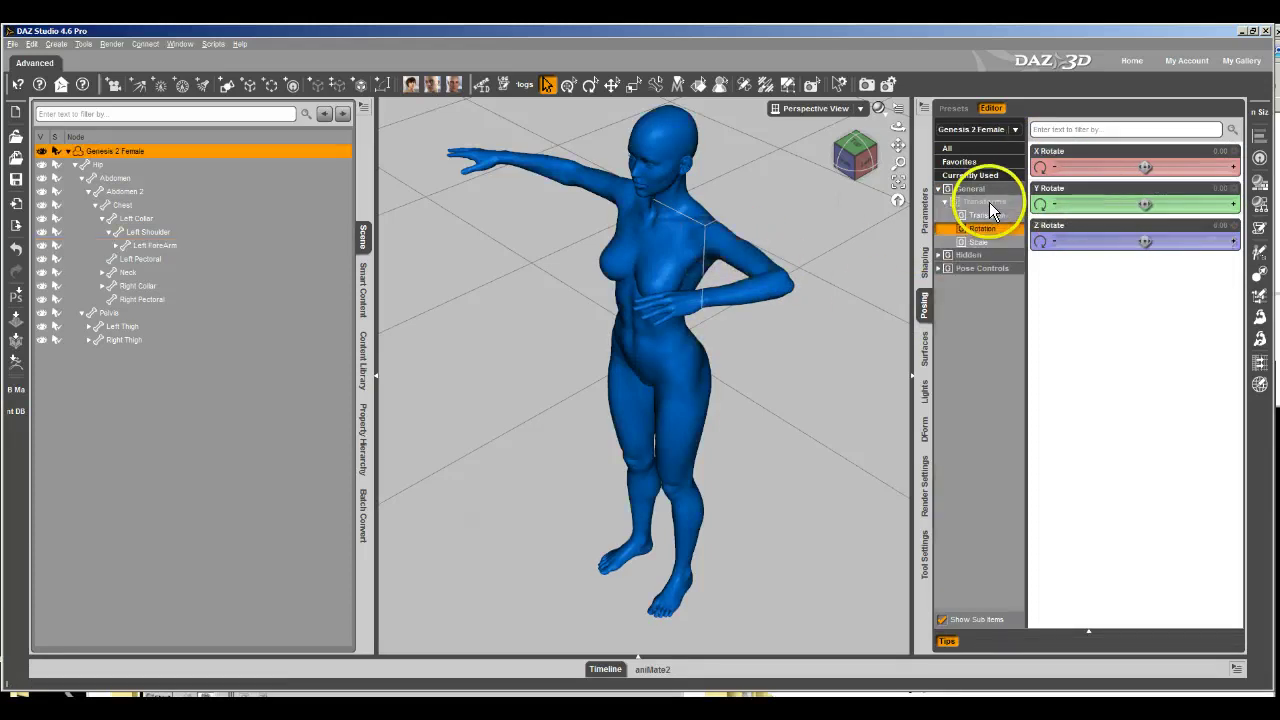
left_click(926, 225)
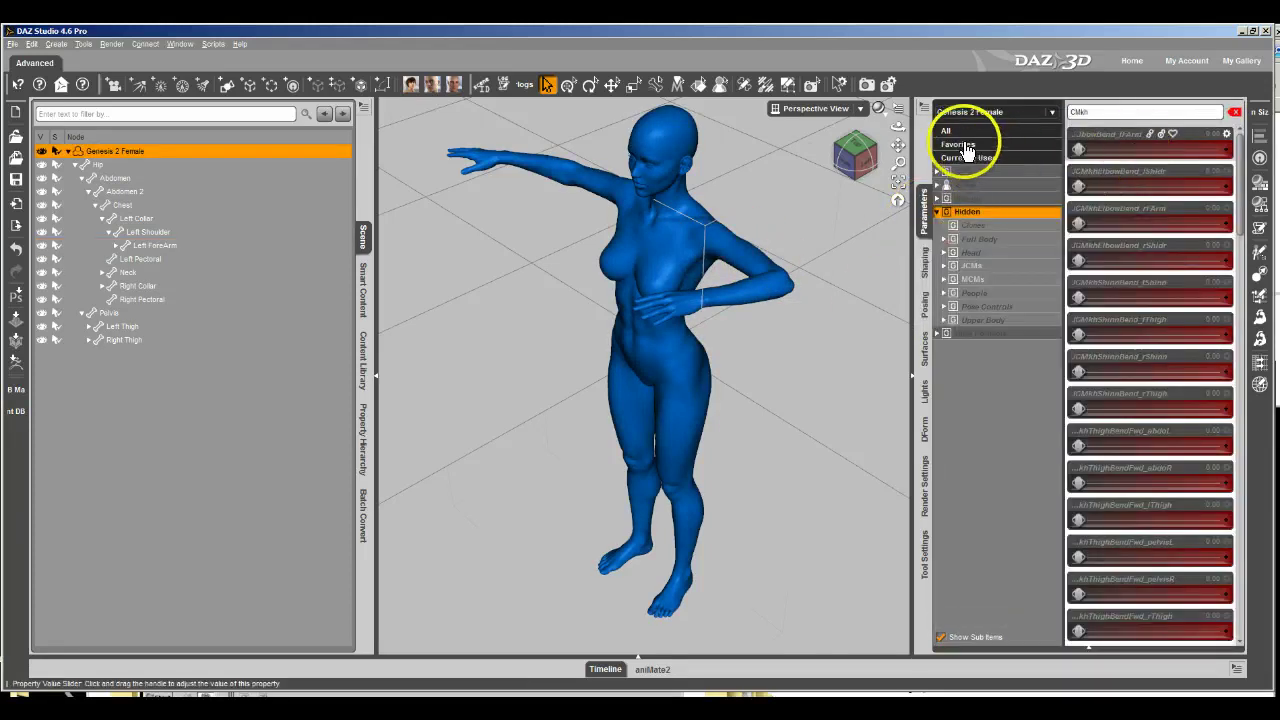
left_click(968, 157)
left_click(1232, 112)
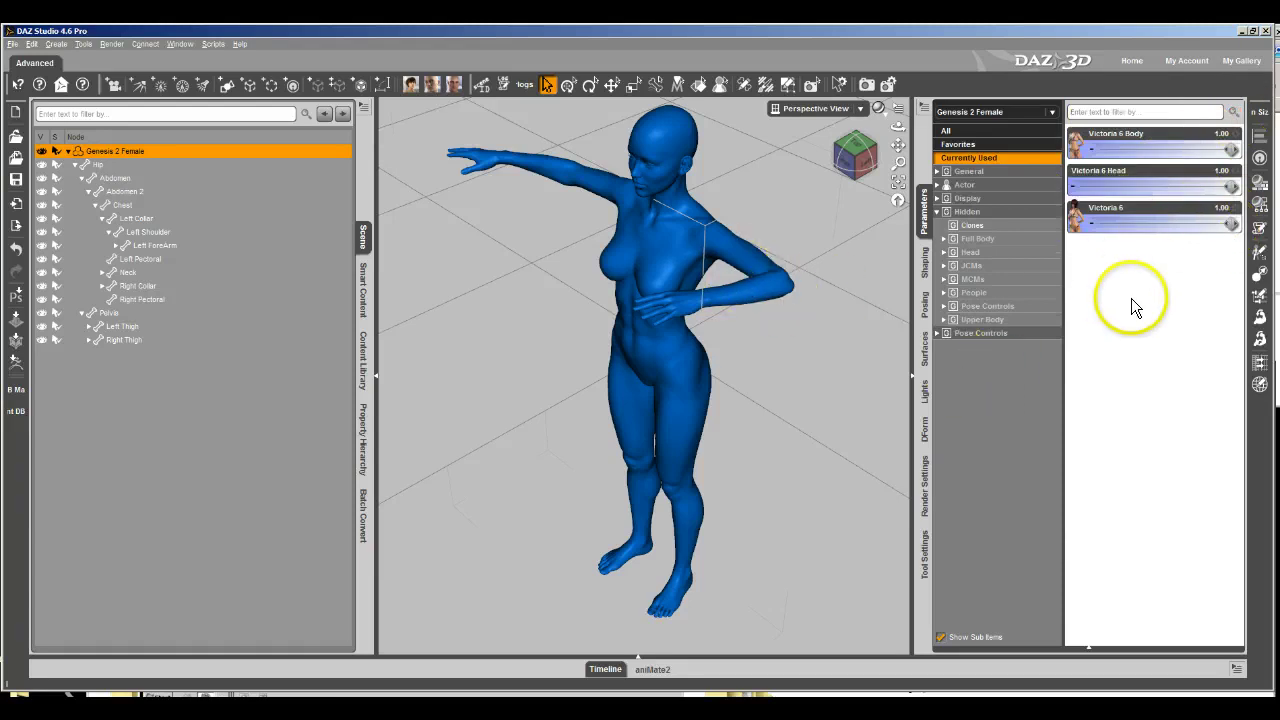
Show the Real World parameters under Actor's Full Body group
left_click(980, 238)
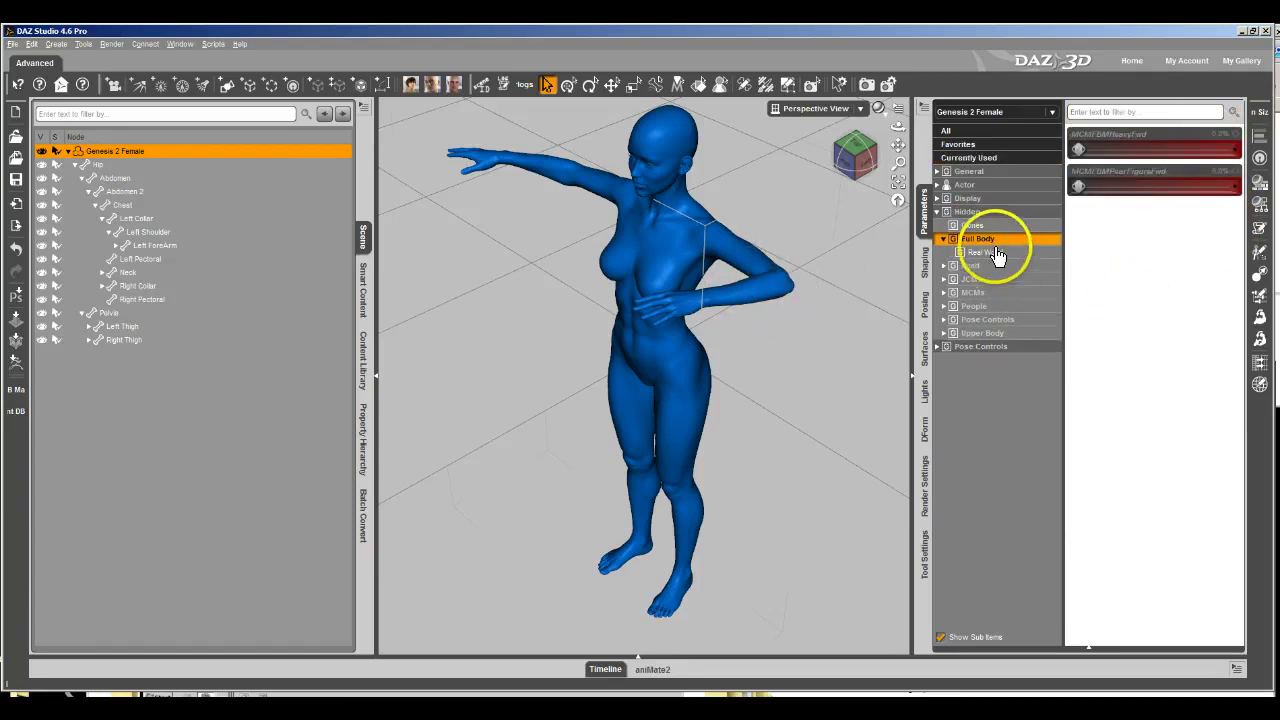
left_click(995, 253)
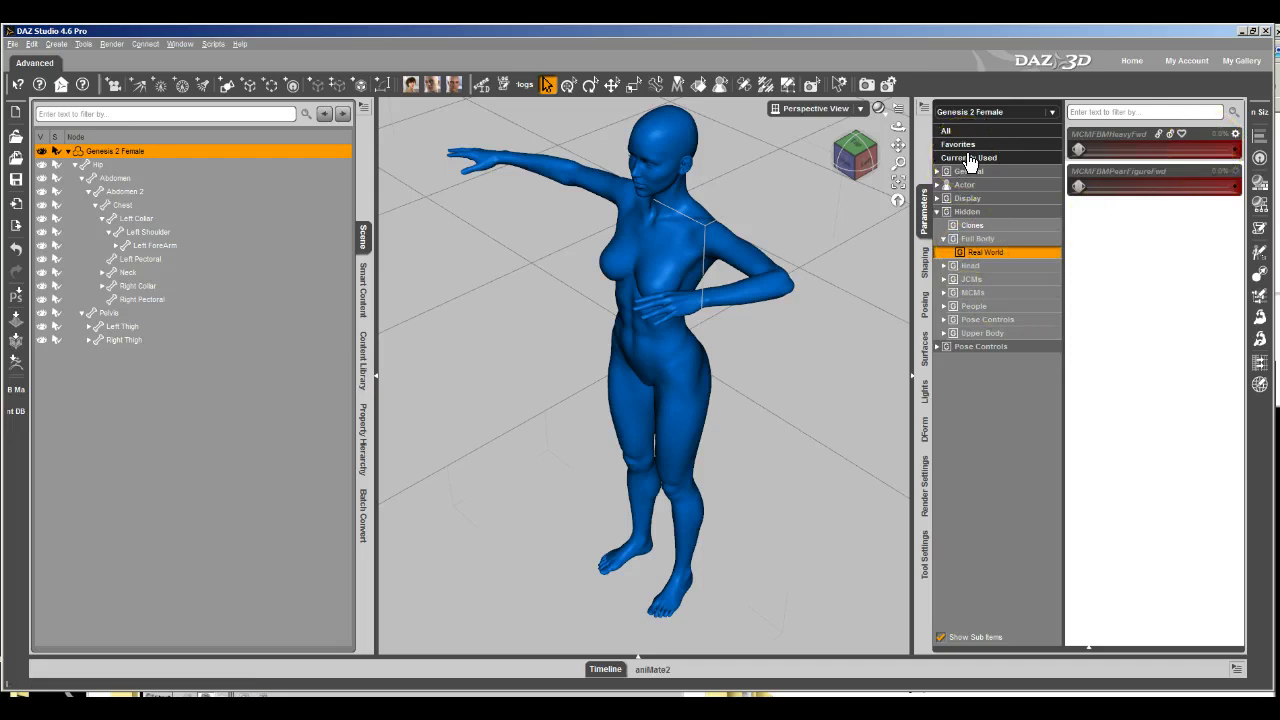
left_click(964, 184)
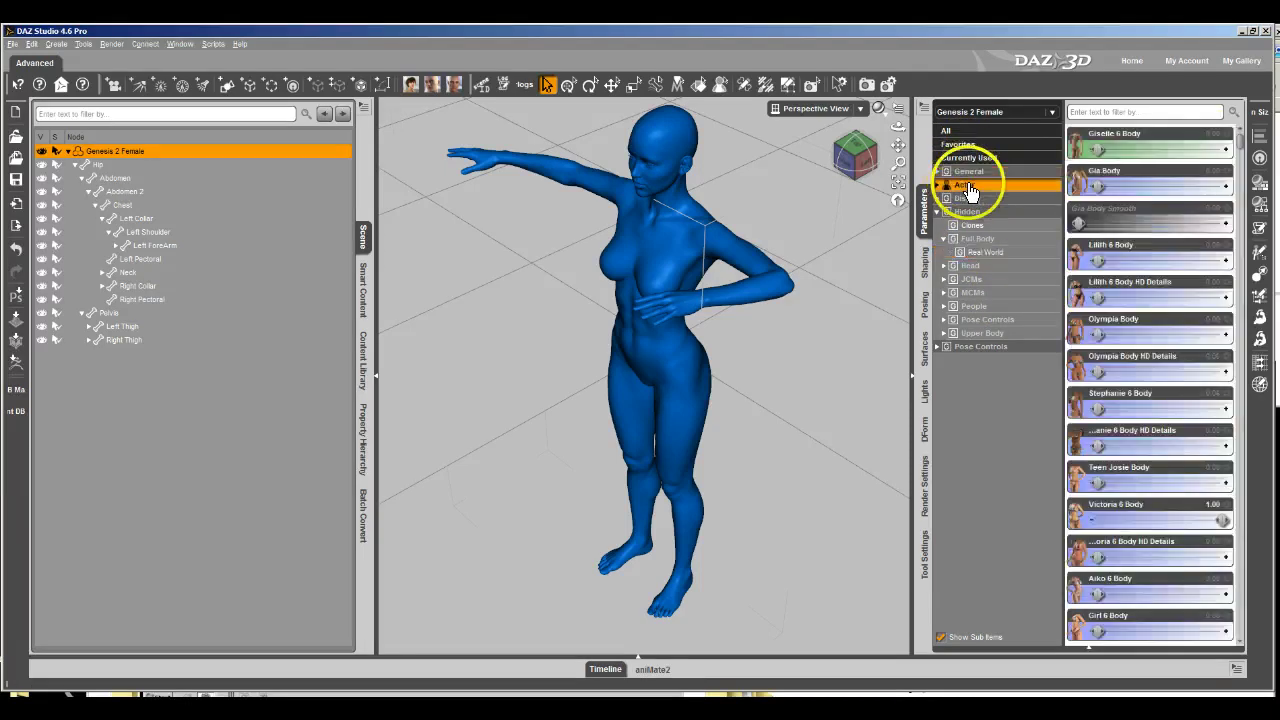
left_click(972, 199)
left_click(992, 225)
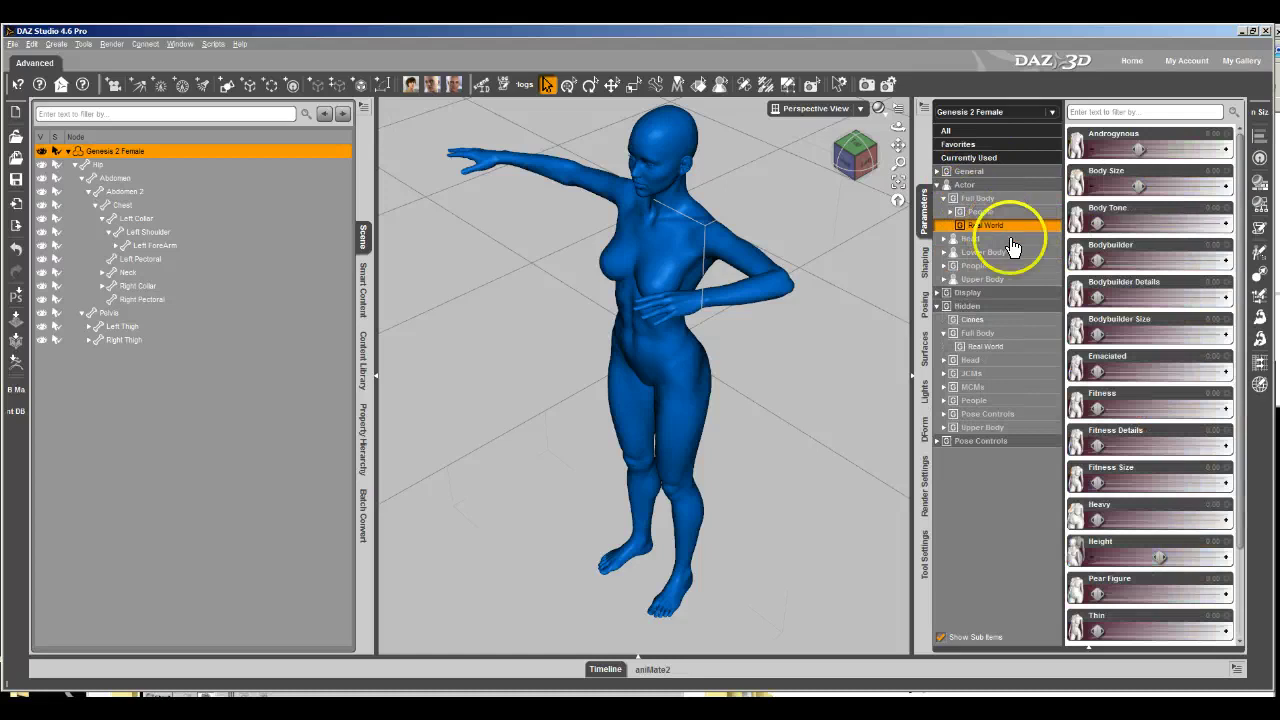
Set Ultimate Natural for V6 on Genesis 2 Female to 1.00 and show only the figure's currently used parameters
scroll(1098, 632, "down", 3)
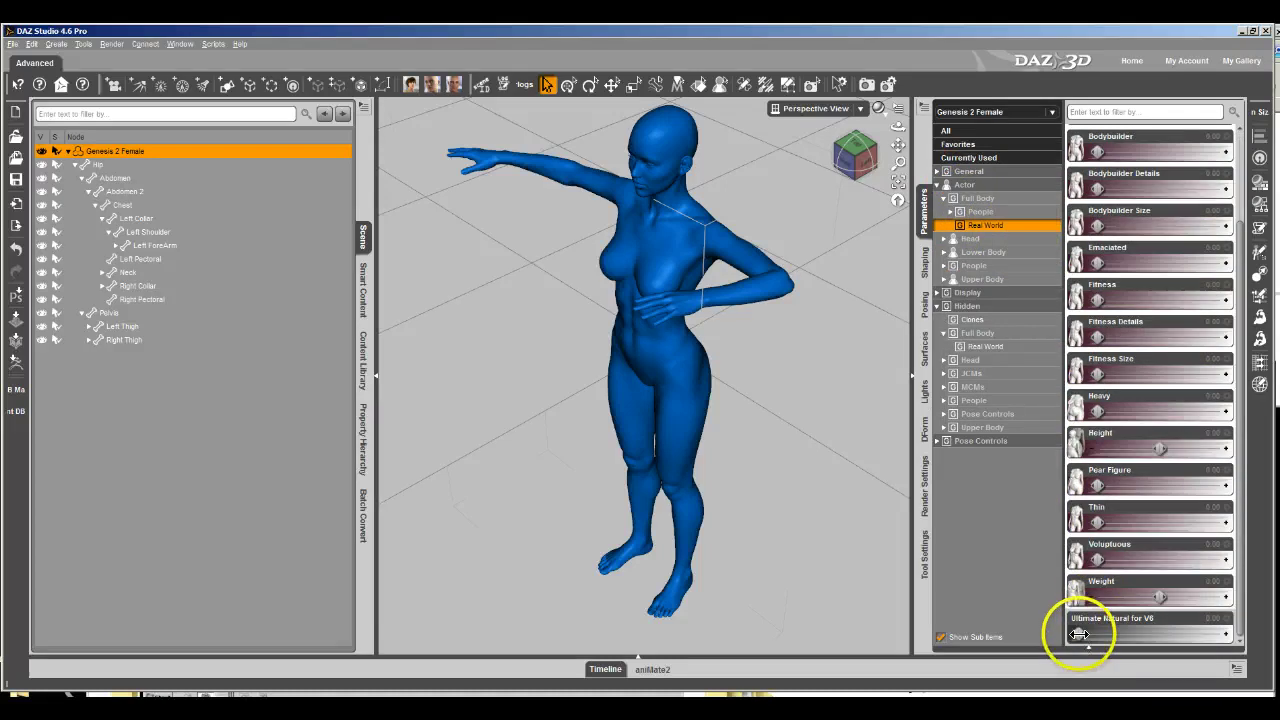
left_click_drag(1080, 634, 1255, 620)
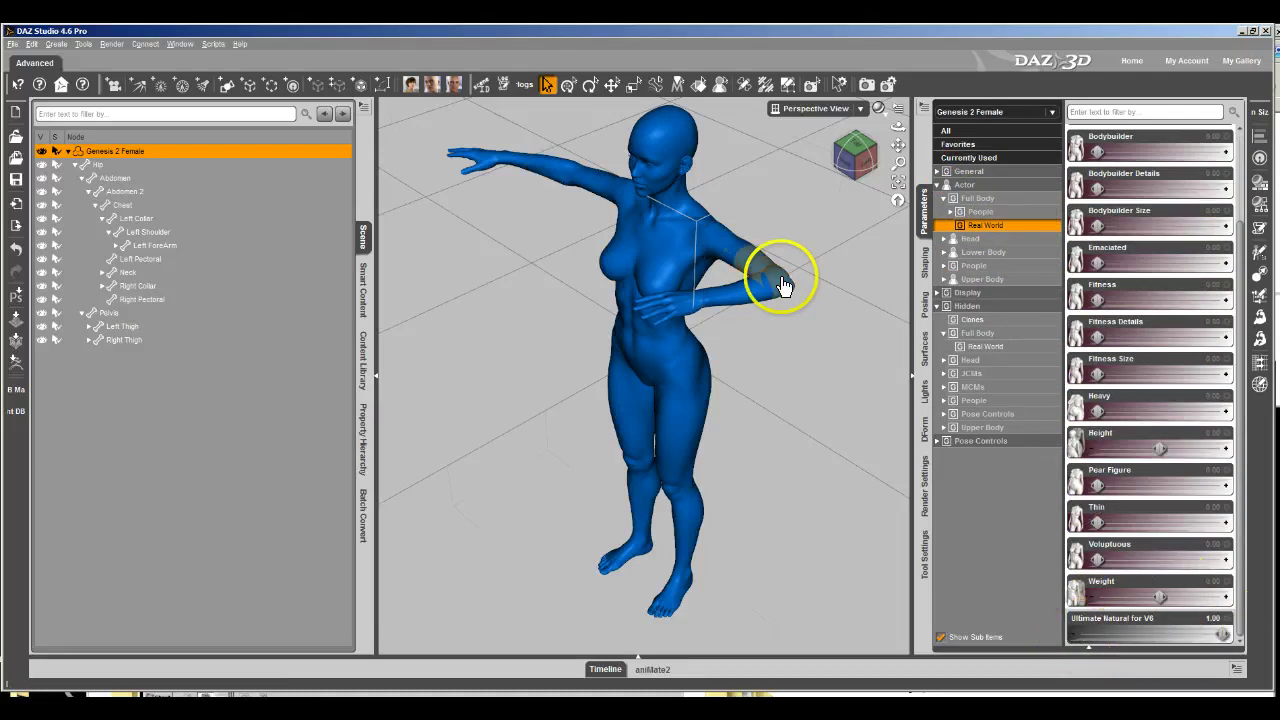
left_click(994, 160)
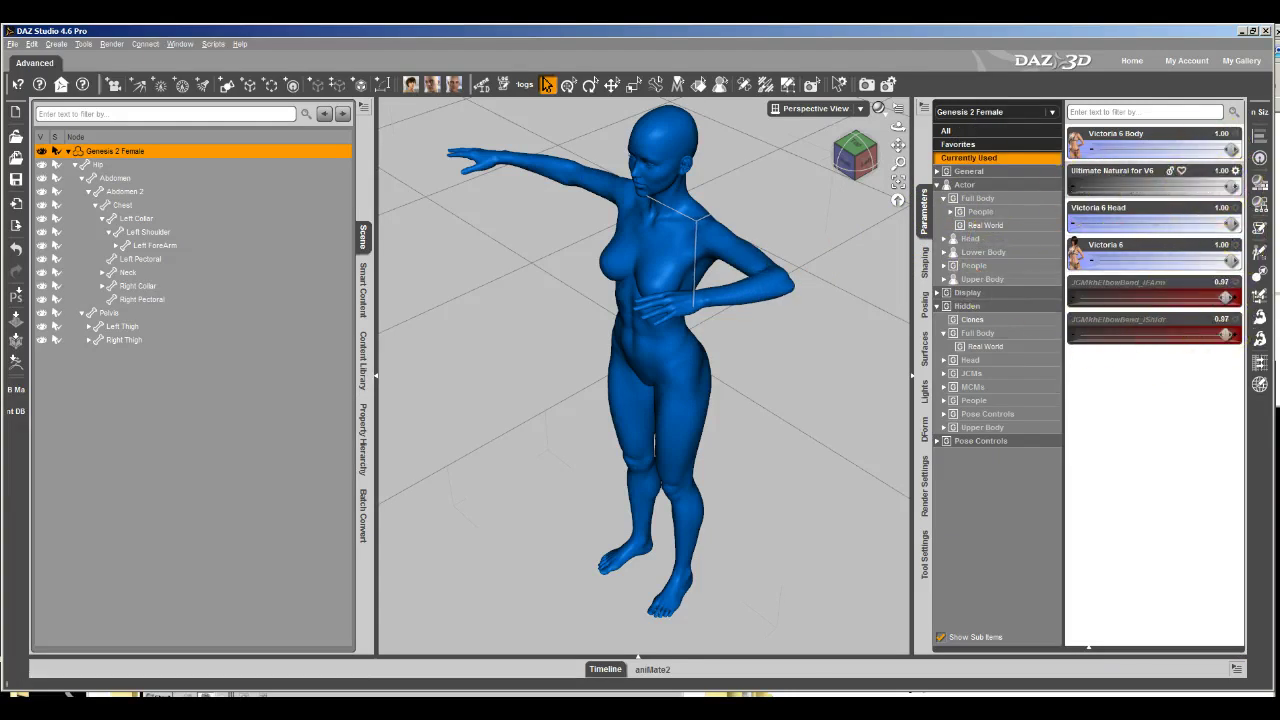
Test the linked elbow-bend JCMkh morphs by lowering Ultimate Natural for V6 and returning it to 1.00
mouse_move(1240, 259)
left_mouse_down()
mouse_move(1171, 263)
mouse_move(1249, 277)
left_mouse_up()
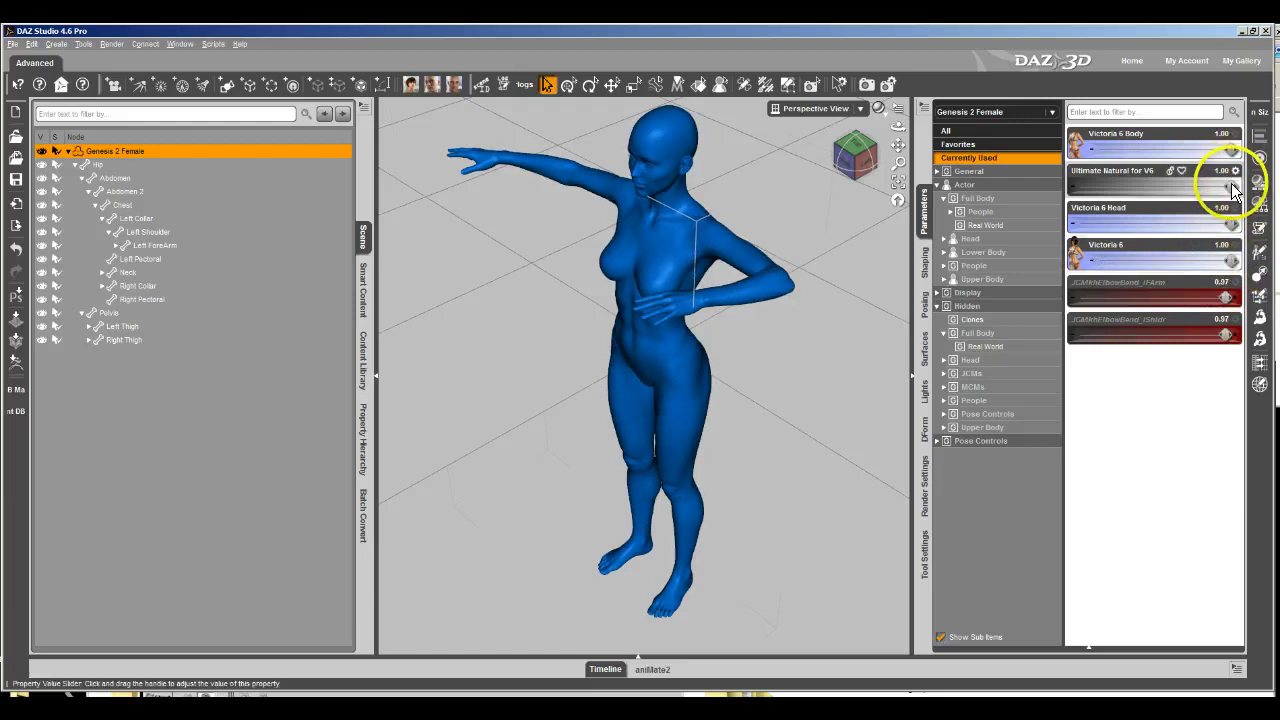
left_click_drag(1230, 184, 1028, 186)
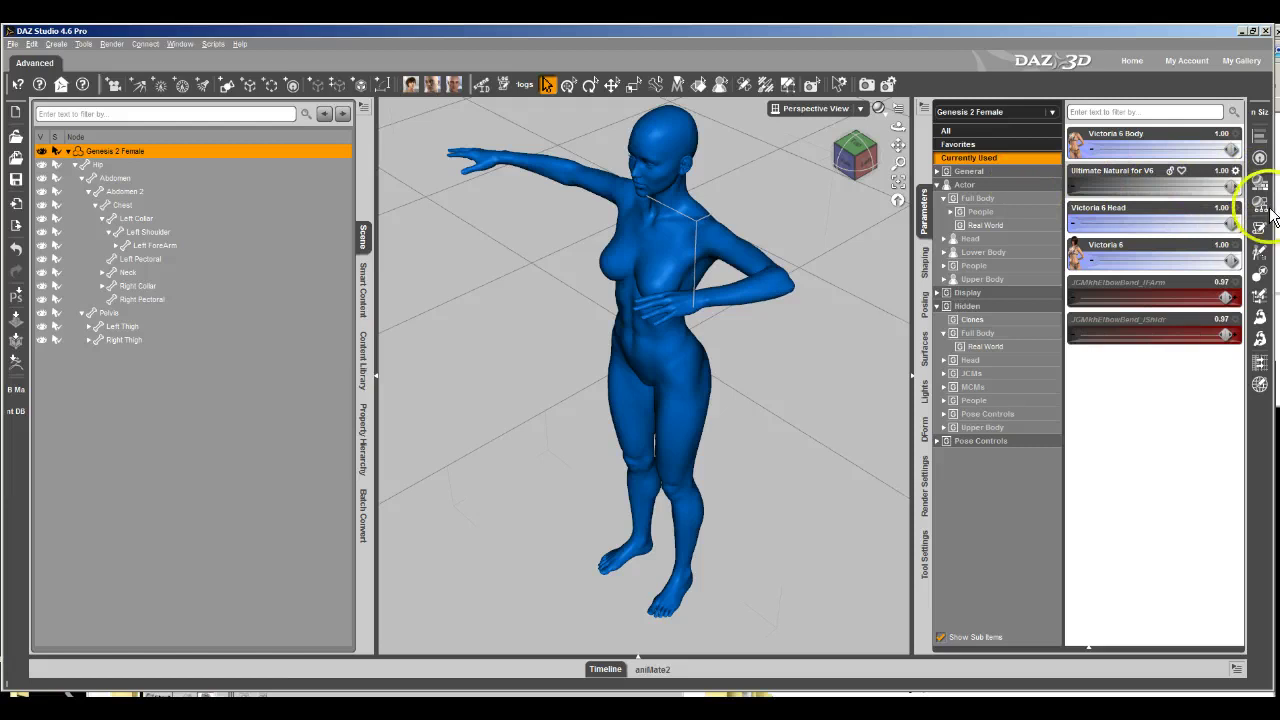
mouse_move(1240, 190)
left_mouse_down()
mouse_move(1086, 194)
mouse_move(1245, 185)
left_mouse_up()
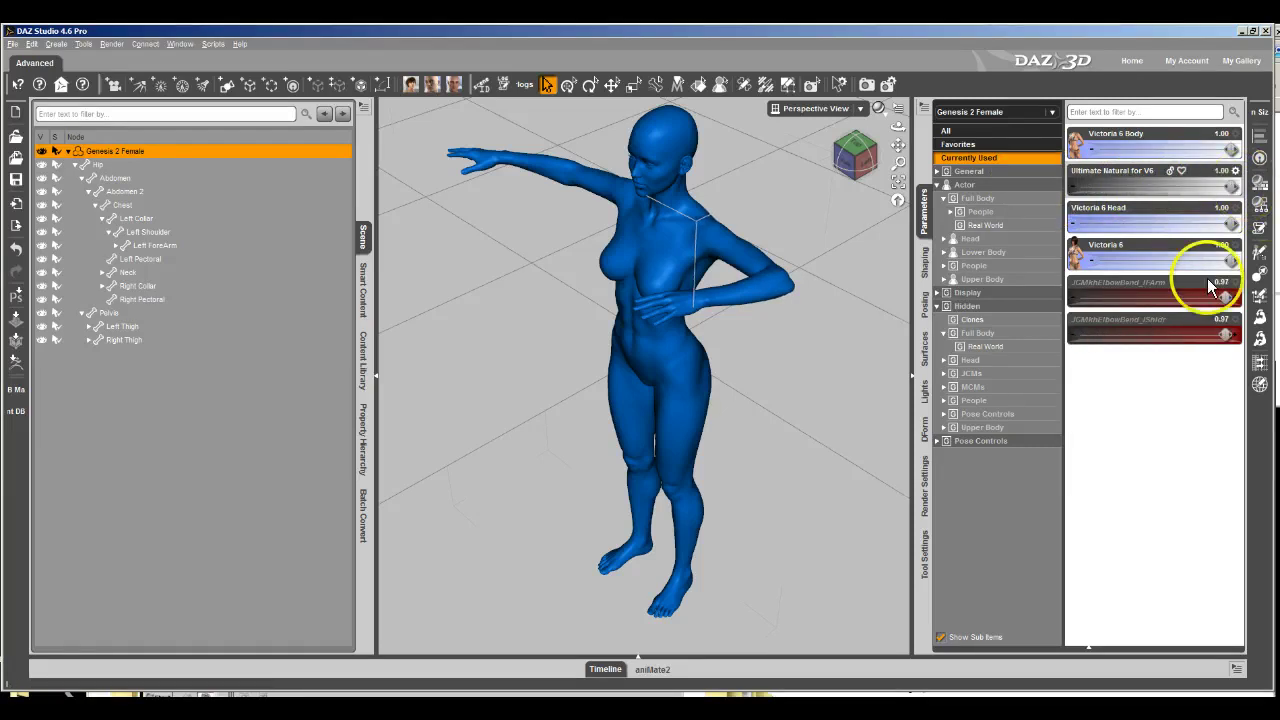
left_click(1081, 281)
left_click(766, 483)
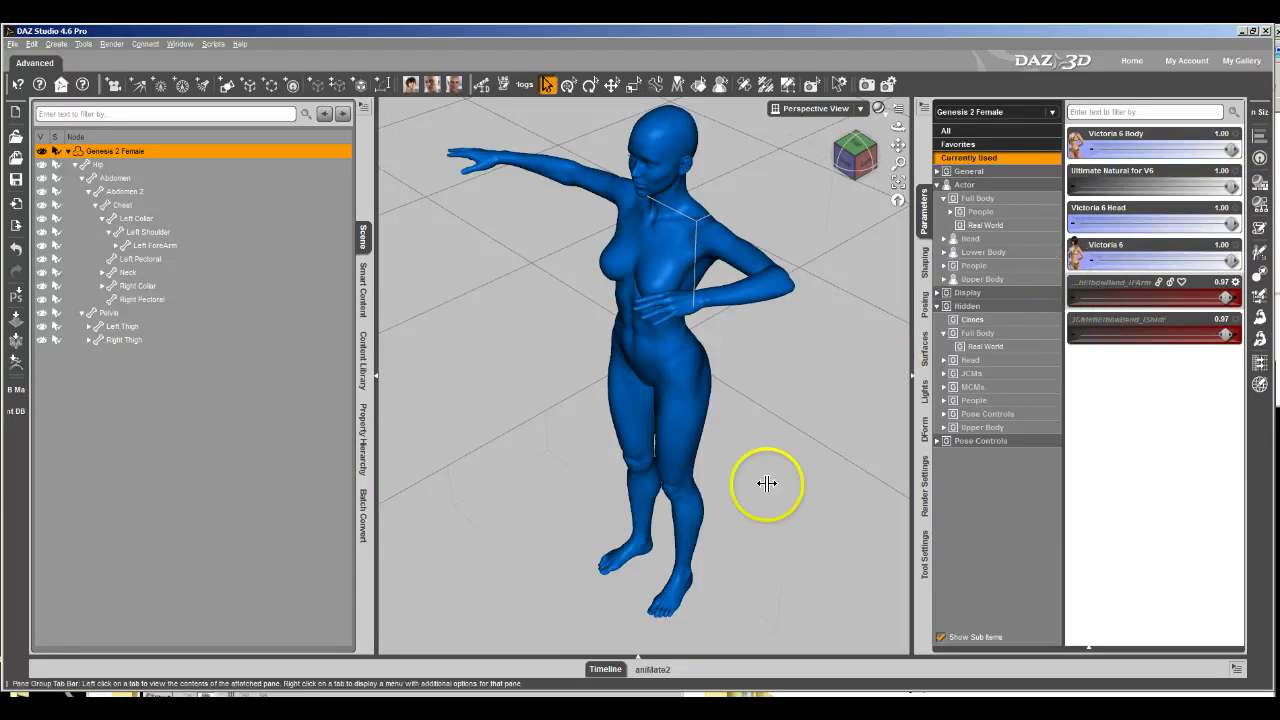